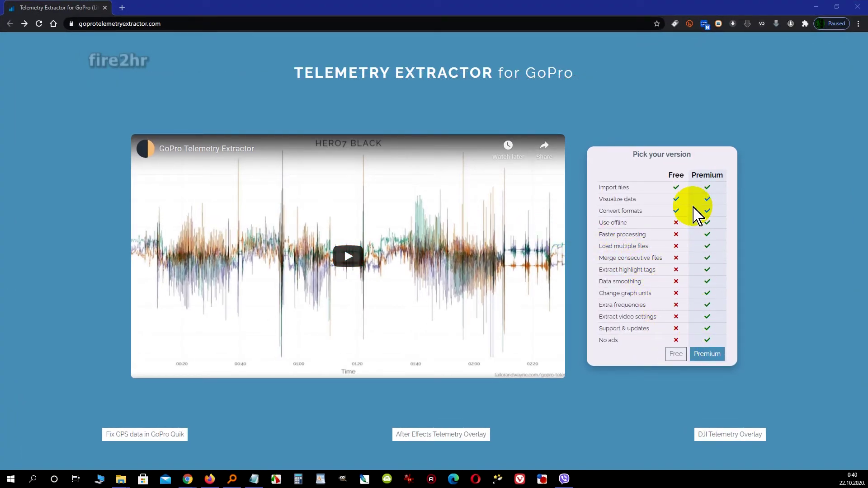
Open the free Lite version of the telemetry extractor and load the GH010089 GoPro video
left_click(675, 355)
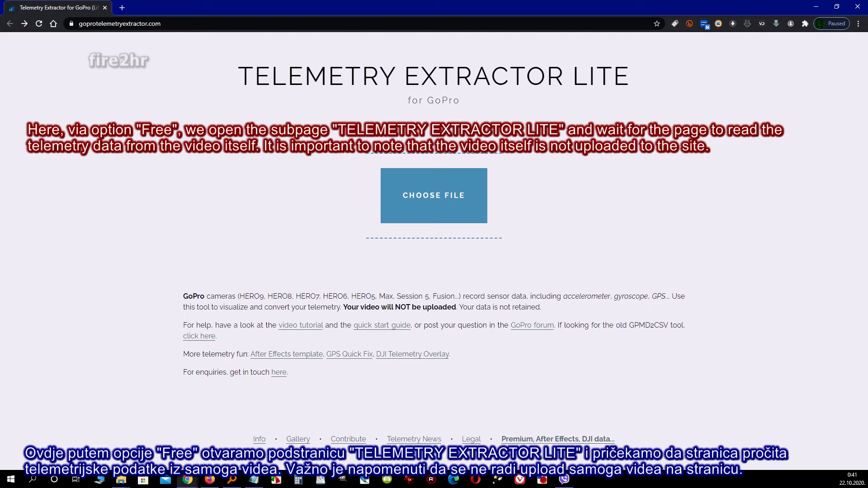
left_click(435, 188)
key("alt+Tab")
left_click(135, 344)
left_click_drag(136, 345, 417, 202)
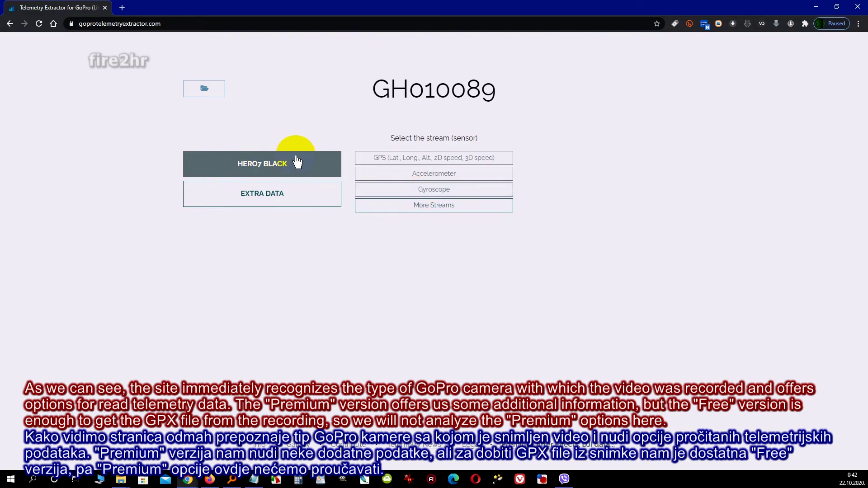
Select the GPS stream of the HERO7 Black recording and open it in the map viewer
left_click(286, 205)
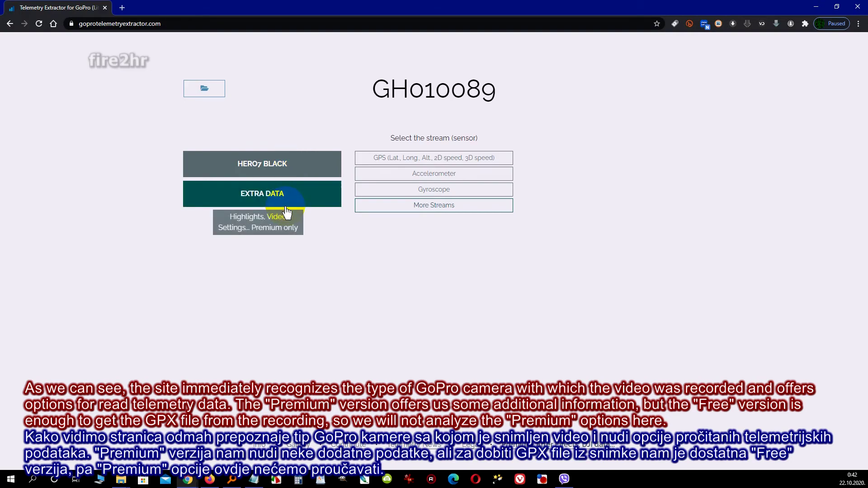
left_click(402, 164)
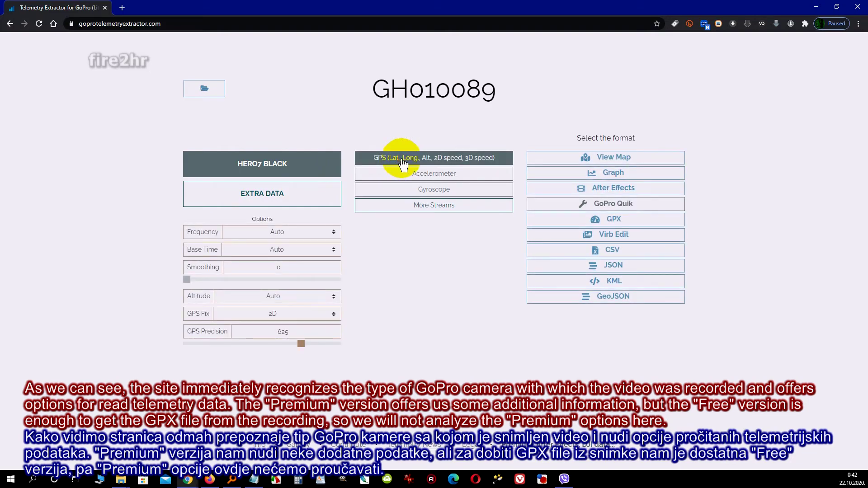
left_click(615, 162)
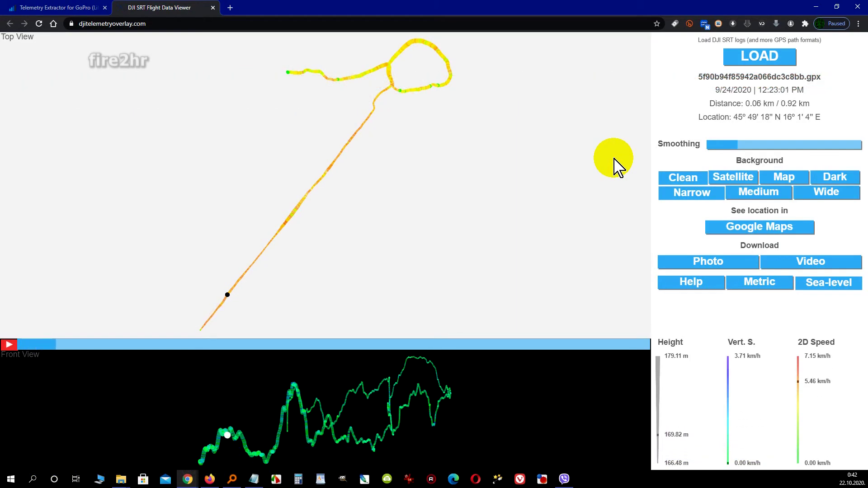
Preview the GPS track on satellite, map and dark backgrounds at medium, wide and narrow extents, and jump along its front-view profile
left_click(720, 182)
left_click(774, 179)
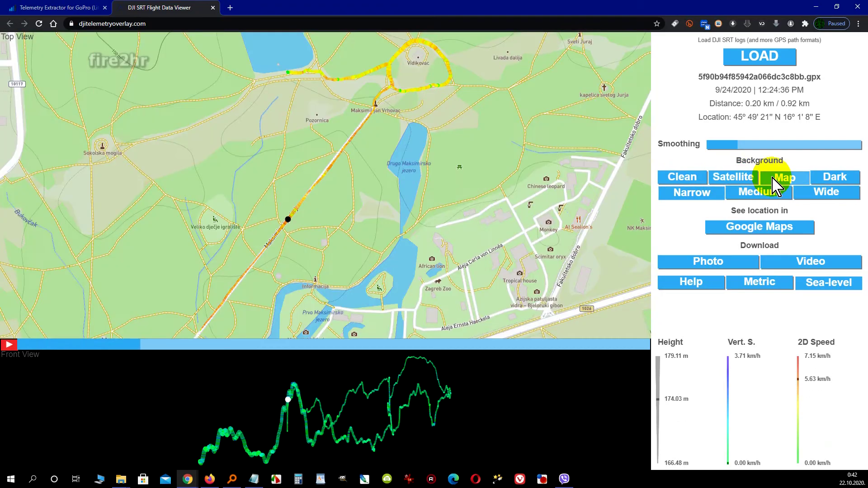
left_click(827, 178)
left_click(759, 194)
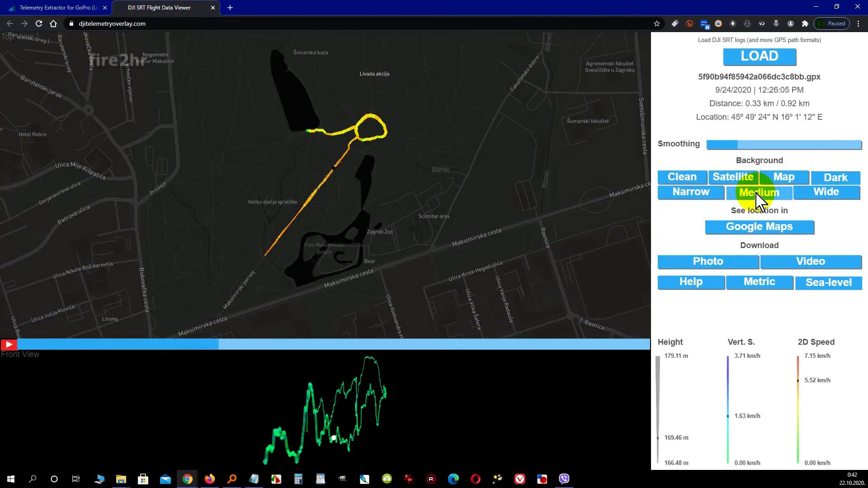
left_click(822, 192)
left_click(737, 177)
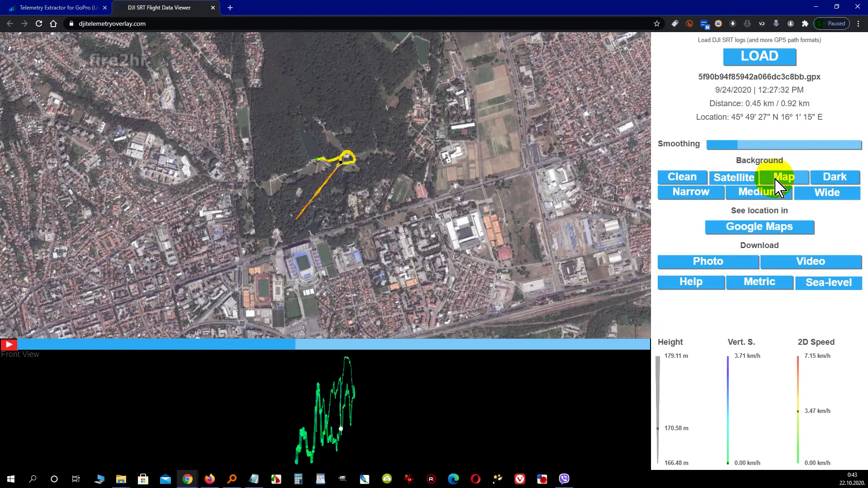
left_click(769, 193)
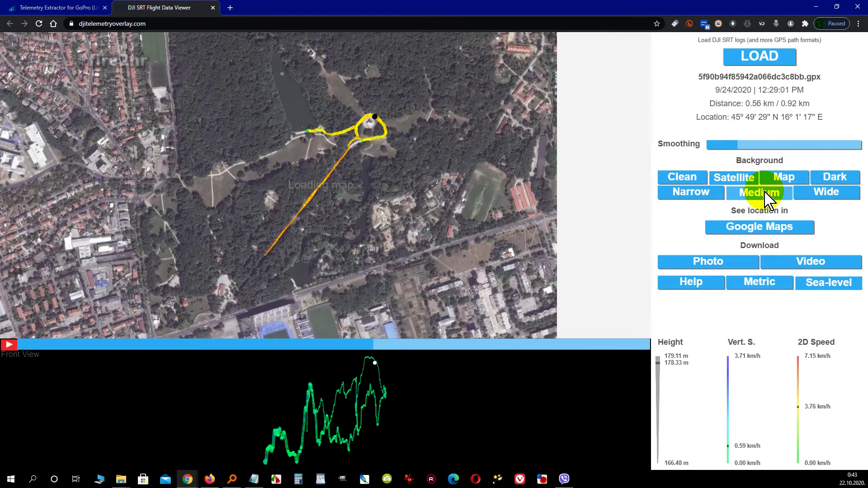
left_click(703, 196)
left_click(253, 453)
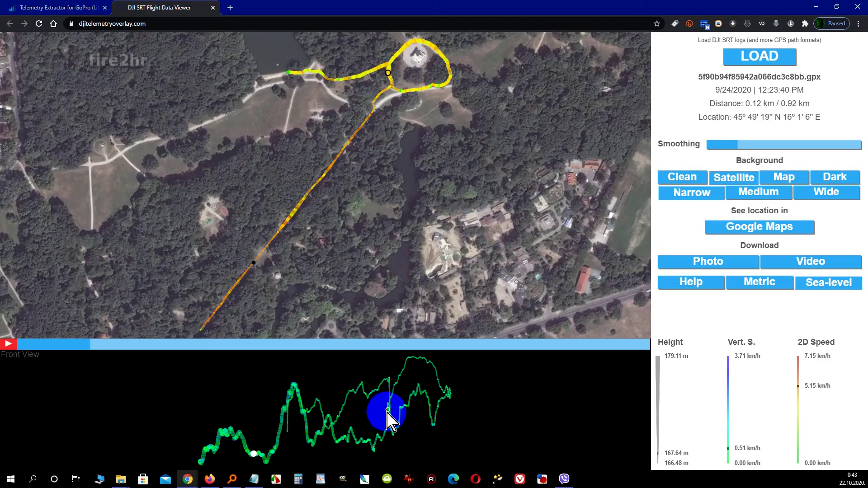
Return to the telemetry extractor and graph the GPS latitude, longitude, altitude, 2D speed and 3D speed
left_click(83, 8)
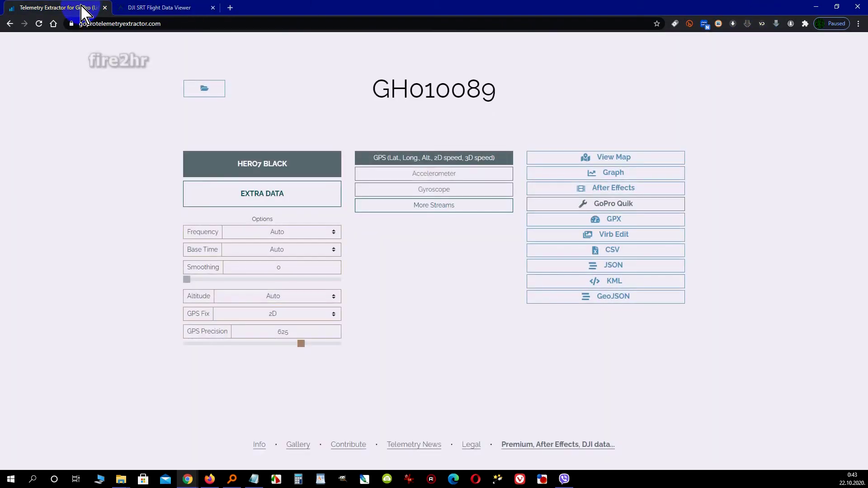
left_click(611, 171)
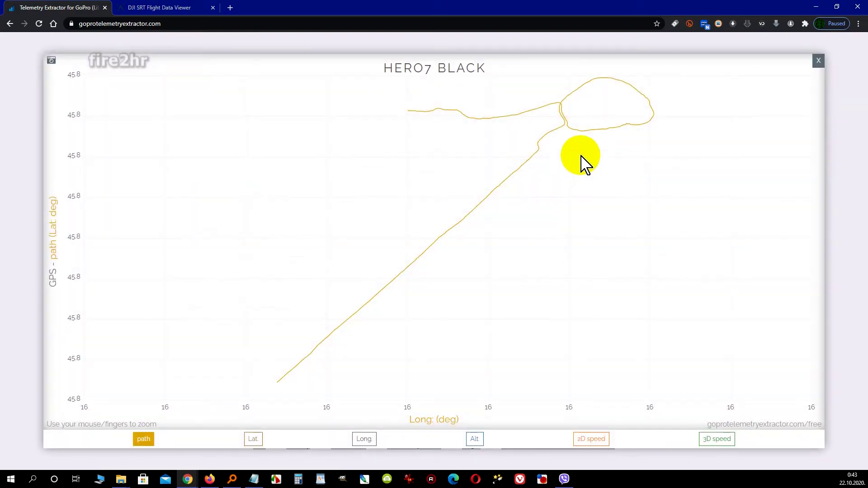
left_click(253, 439)
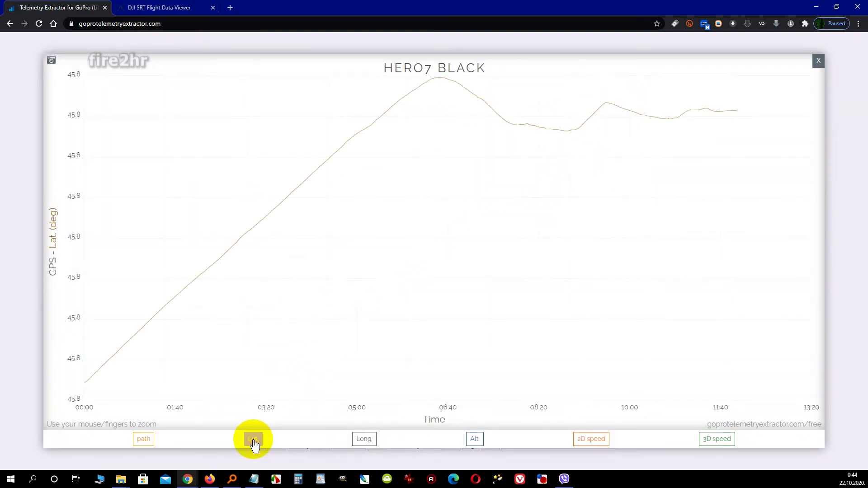
left_click(364, 439)
left_click(474, 439)
left_click(590, 439)
left_click(716, 439)
Save the GPS path graph as a PNG image and close the graph
left_click(144, 439)
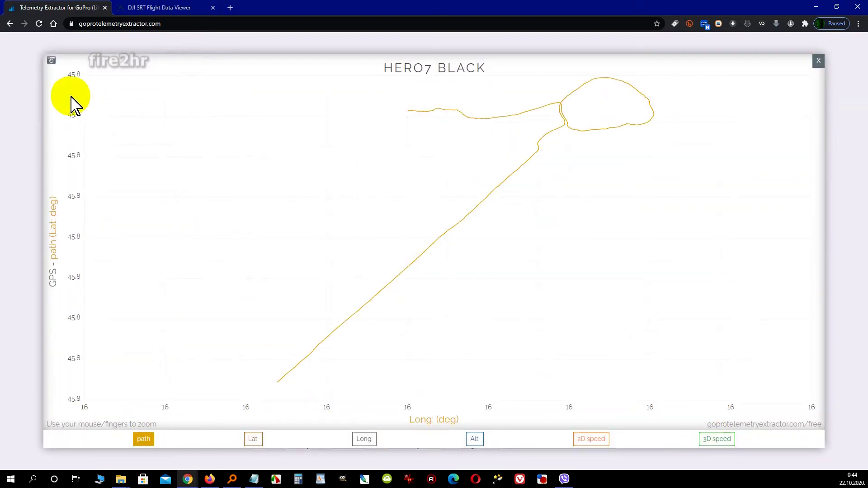
left_click(51, 61)
left_click(818, 59)
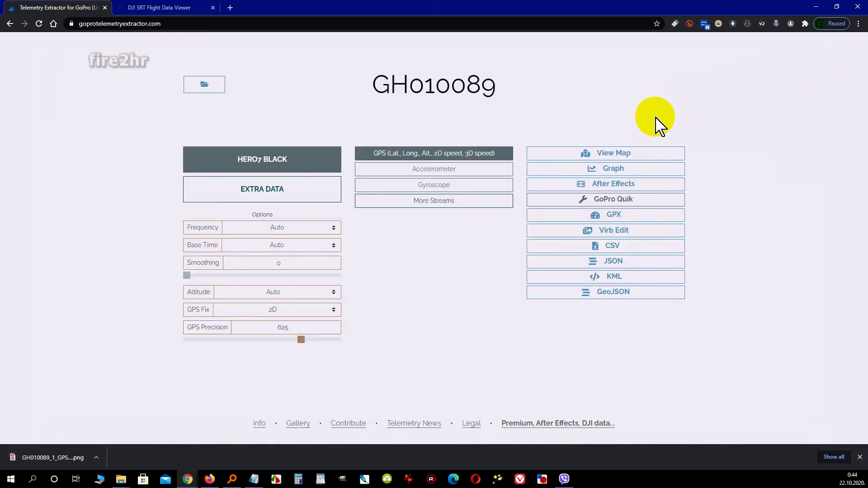
Browse the accelerometer, gyroscope and additional sensor streams, and examine the graph for Image uniformity
left_click(458, 174)
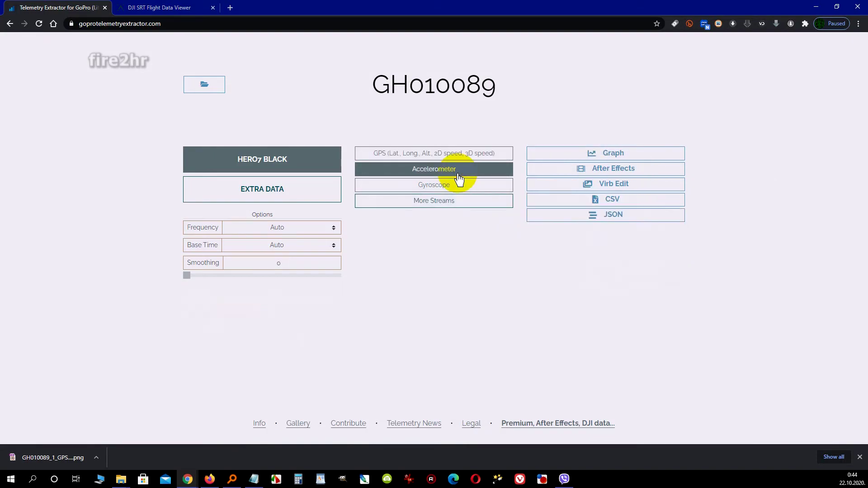
left_click(456, 185)
left_click(442, 200)
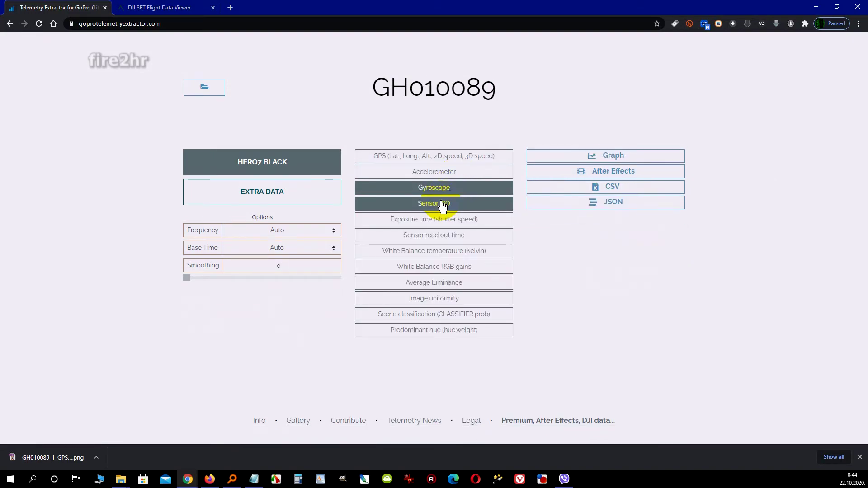
left_click(438, 297)
left_click(607, 161)
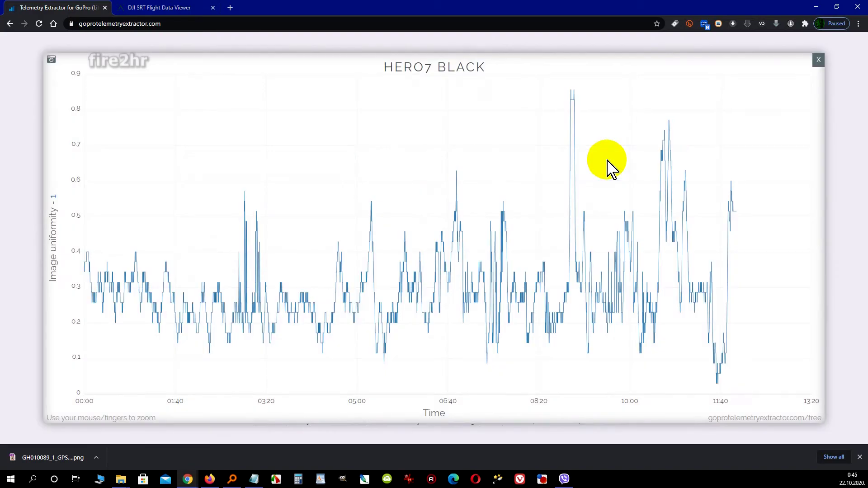
left_click_drag(72, 126, 391, 310)
key("Escape")
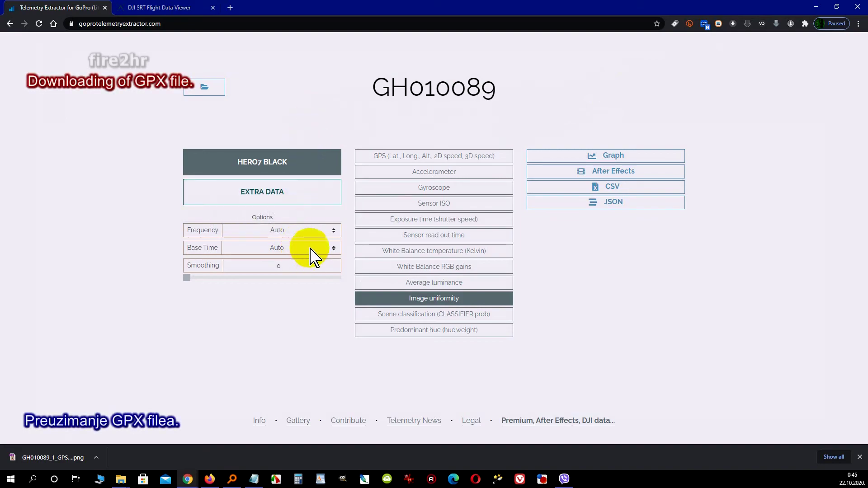
Select the GPS stream again and download its data as a GPX file
left_click(497, 156)
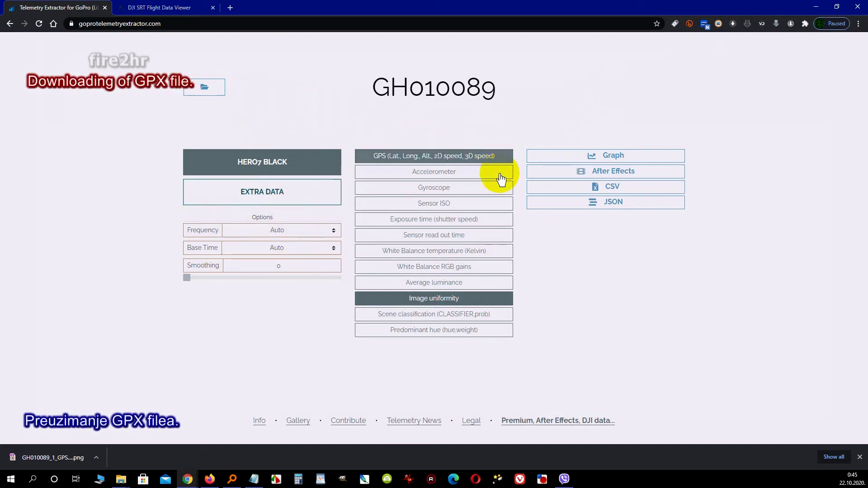
left_click(464, 155)
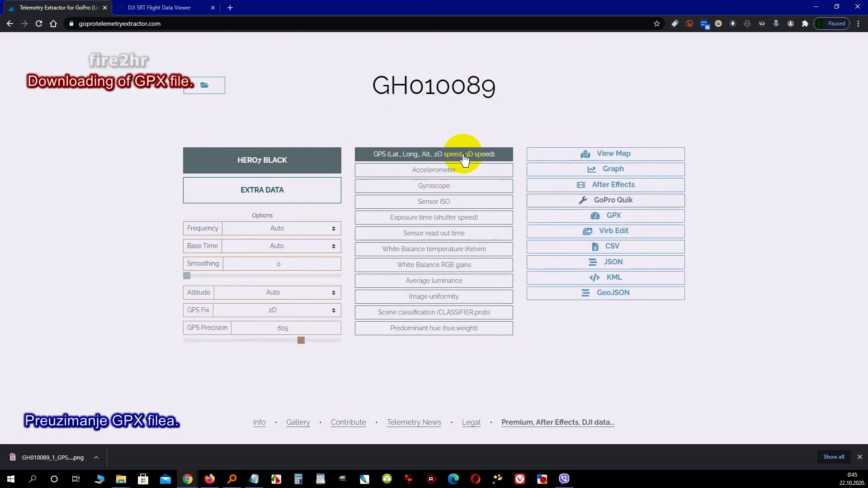
left_click(608, 224)
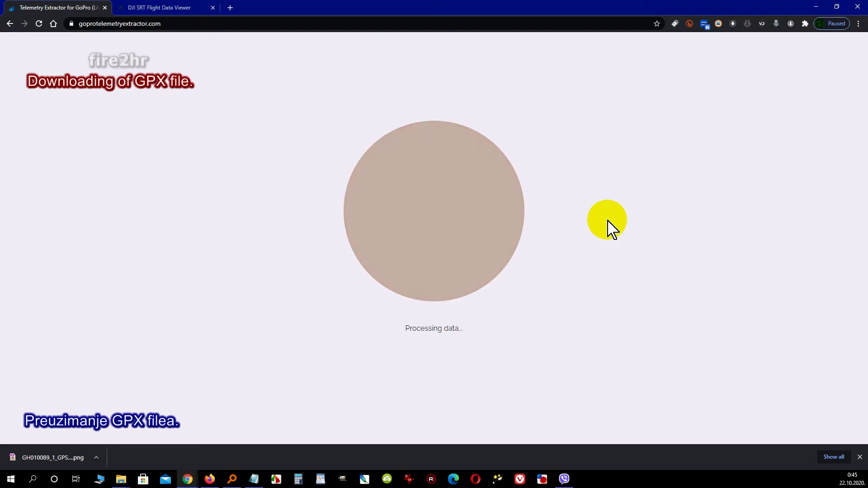
left_click(608, 221)
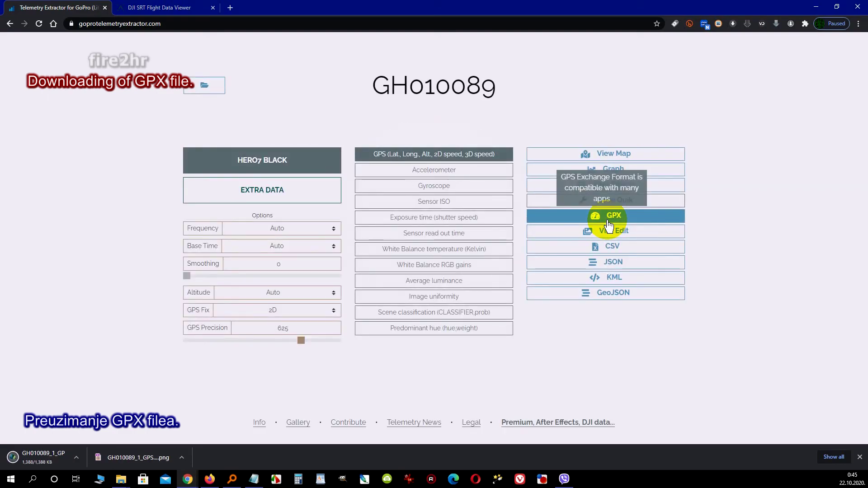
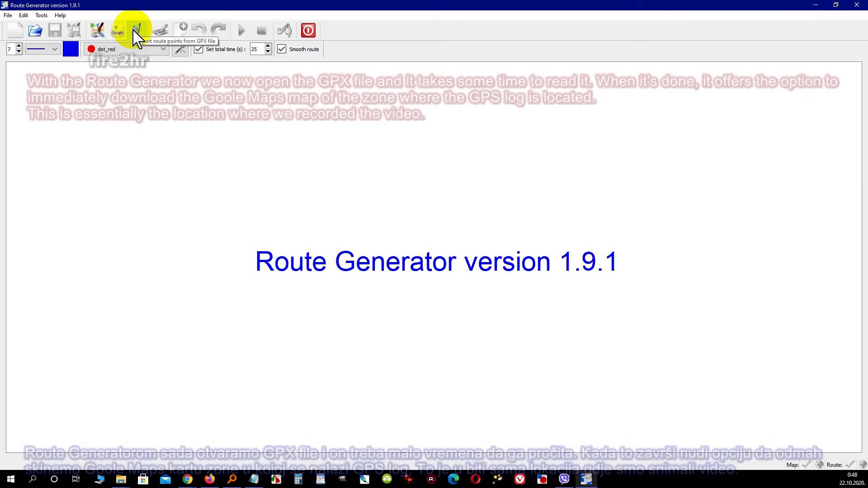
Switch to Route Generator, import the route from GH010089_1_GPS5 (1).gpx and choose to import a new Google map for it
left_click(135, 33)
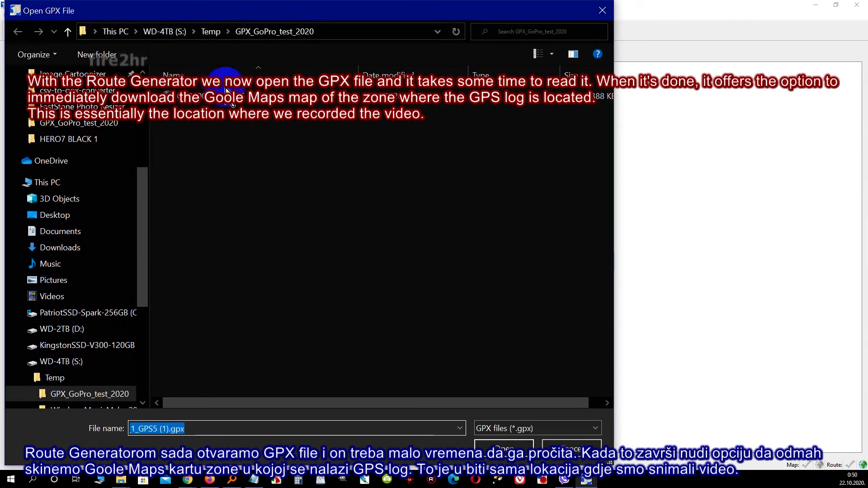
left_click(228, 92)
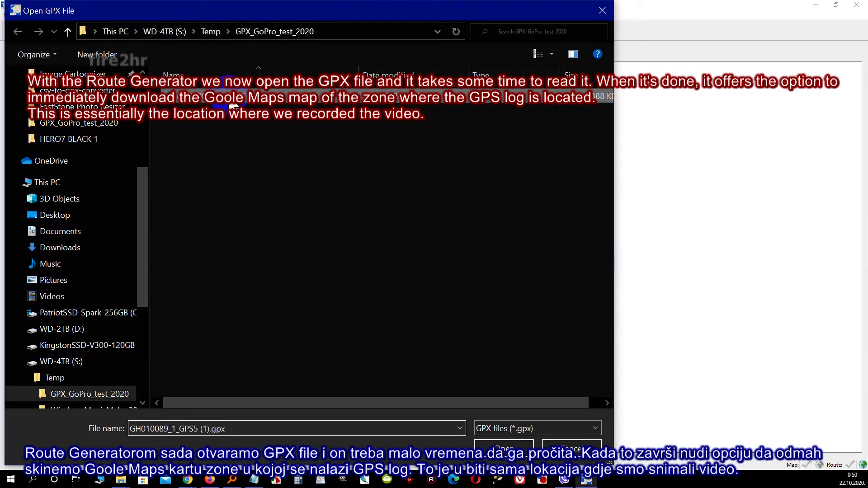
left_click(523, 447)
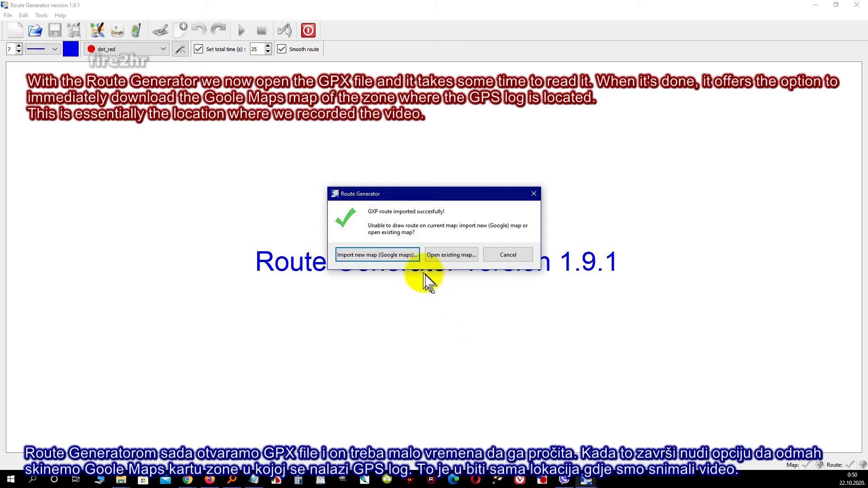
left_click(401, 258)
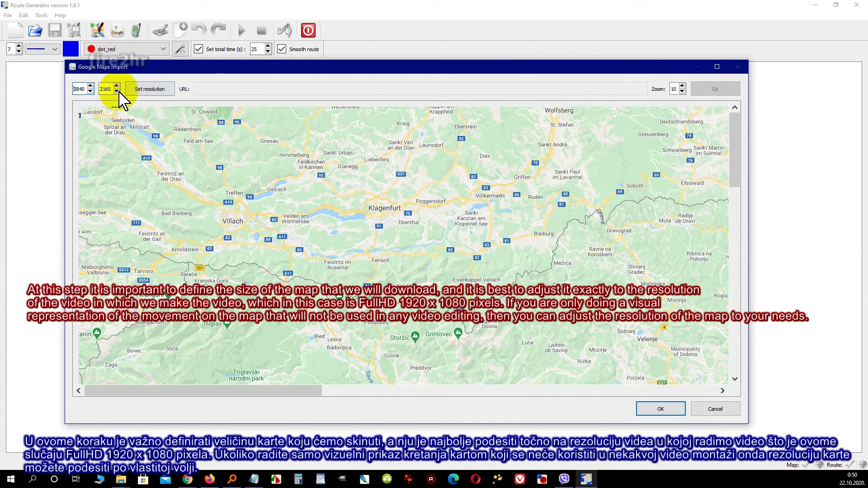
Set the resolution of the imported map to 1920 x 1080 pixels
double_click(86, 90)
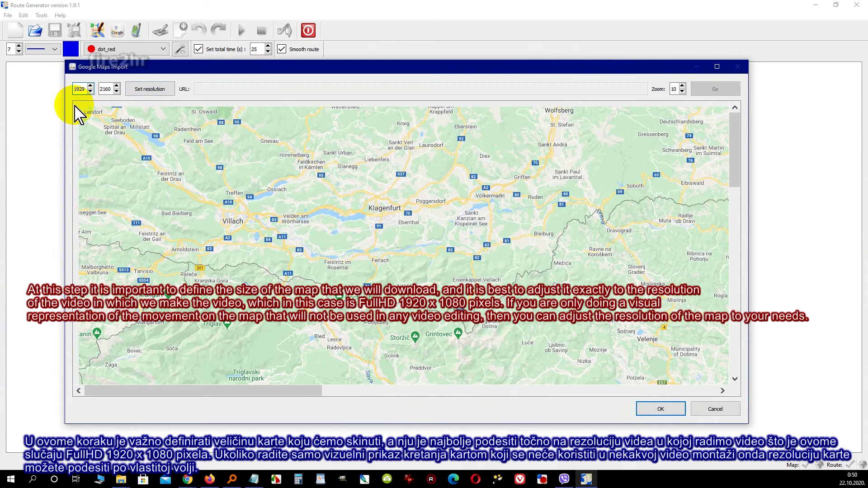
double_click(109, 89)
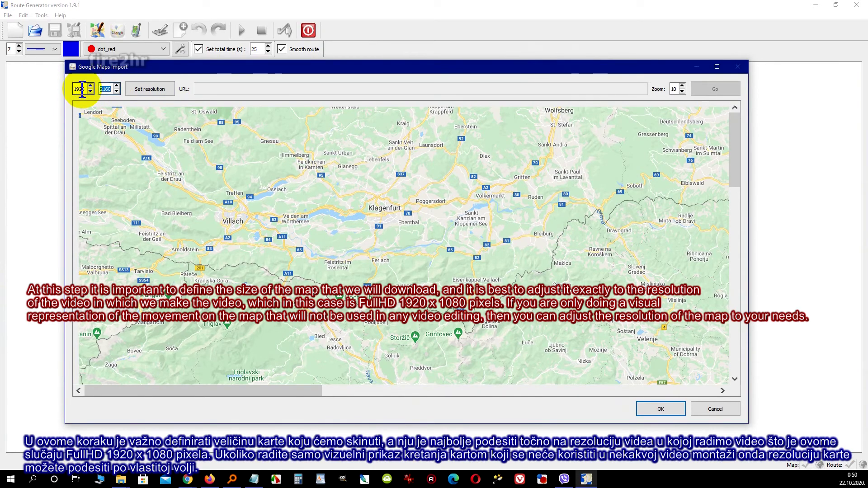
type("1080")
left_click(161, 89)
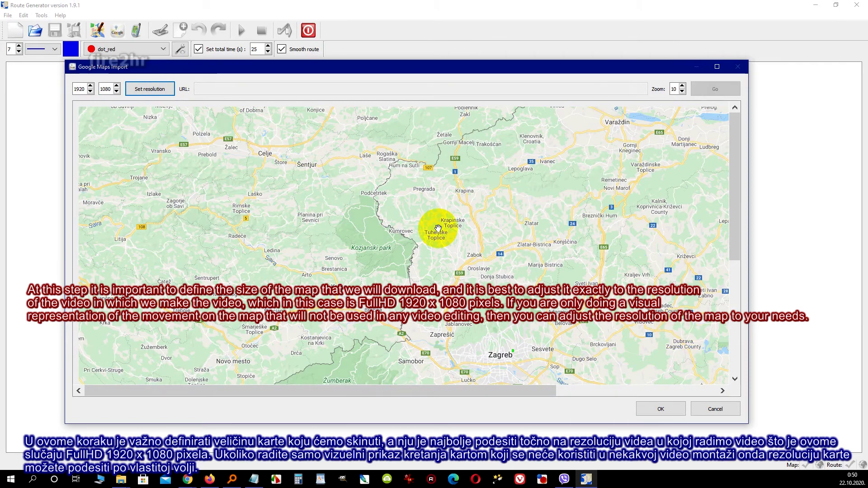
Frame the import map closely on the green GPS-coverage rectangle over the Maksimir park in Zagreb
left_click_drag(438, 229, 349, 188)
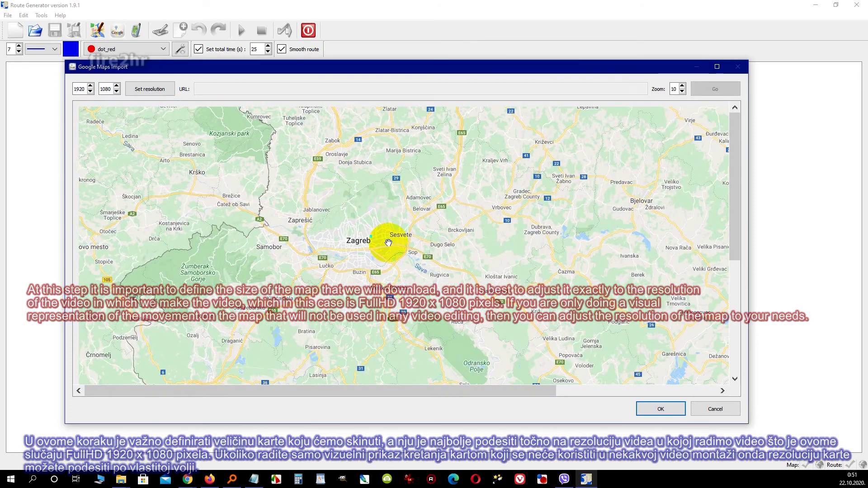
scroll(374, 235, "up", 4)
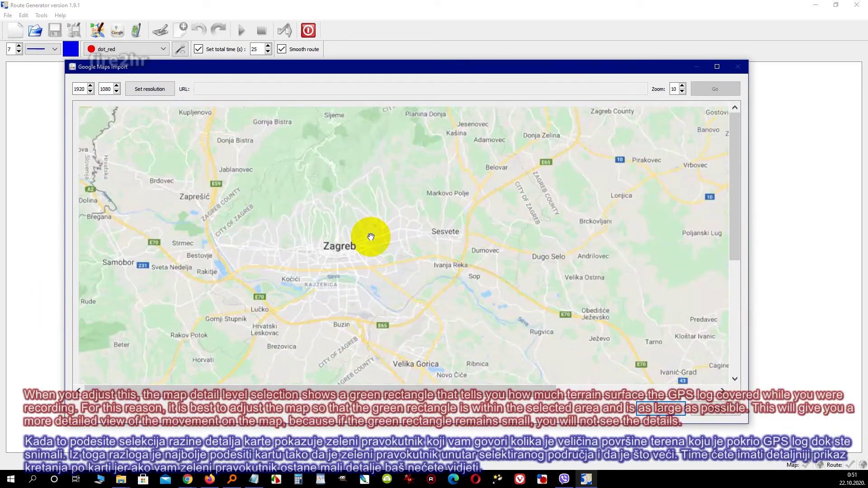
scroll(371, 237, "up", 5)
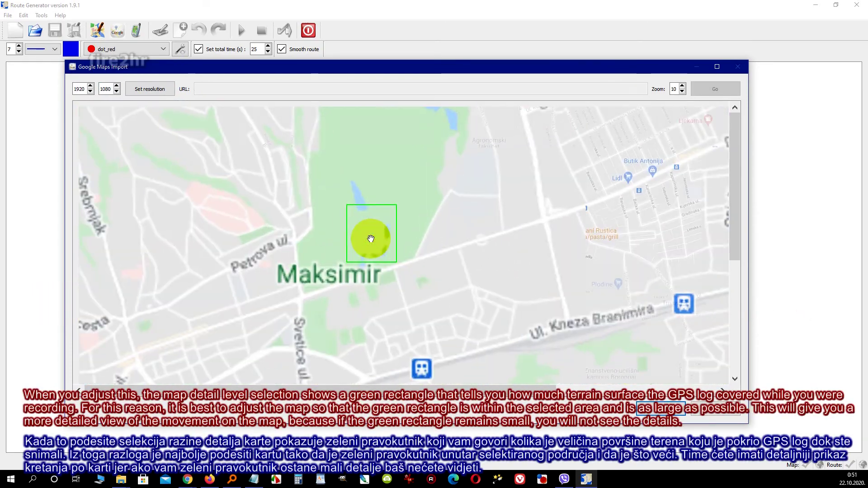
scroll(371, 238, "up", 1)
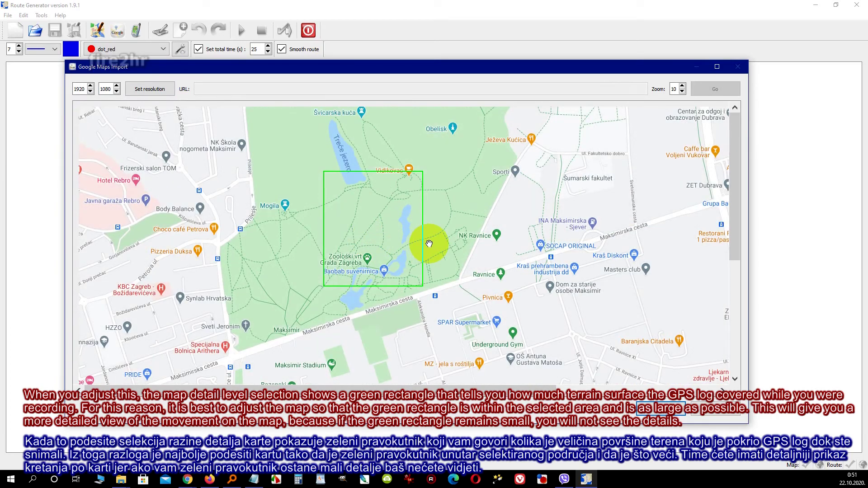
left_click_drag(426, 242, 480, 269)
scroll(458, 276, "up", 1)
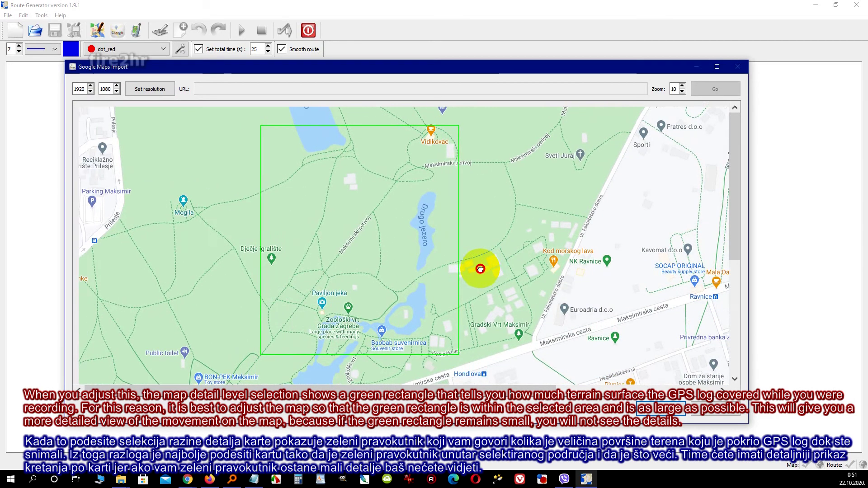
Maximize the Google Maps Import window and shift the map so the whole green rectangle sits near the middle
left_click(716, 67)
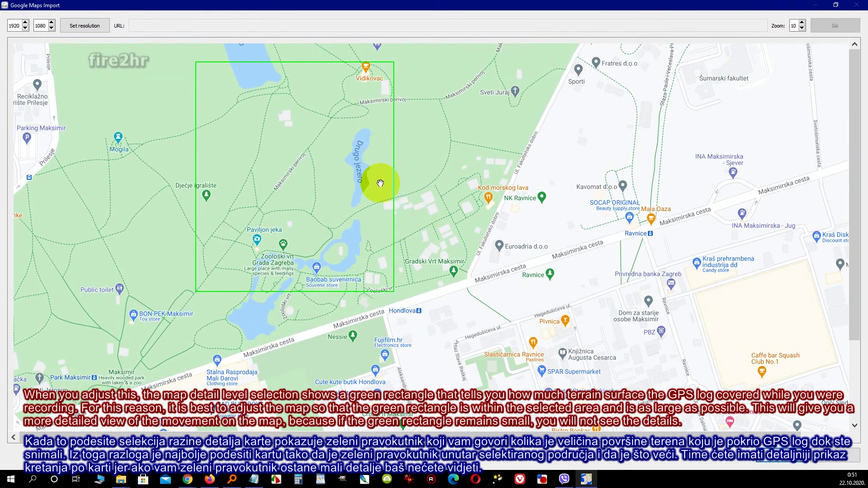
left_click_drag(400, 188, 540, 256)
scroll(483, 282, "up", 1)
scroll(538, 254, "down", 1)
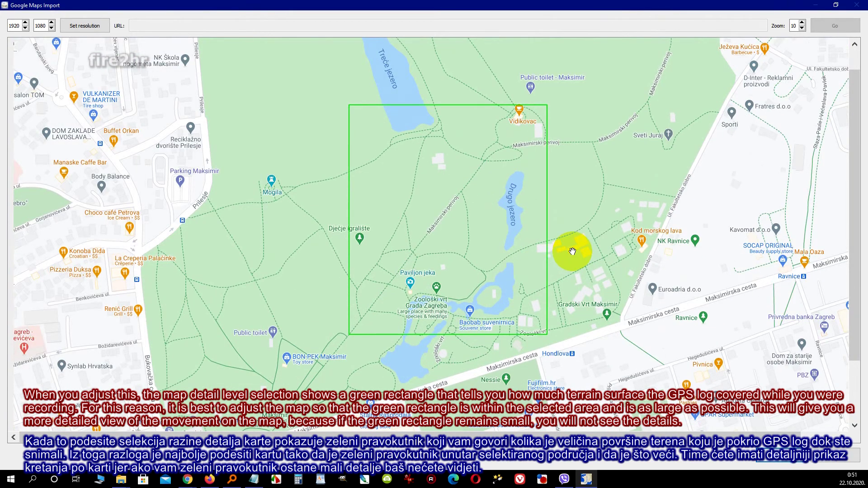
Set the map zoom level to 17 and position the map so the green rectangle lies fully inside it
left_click(802, 23)
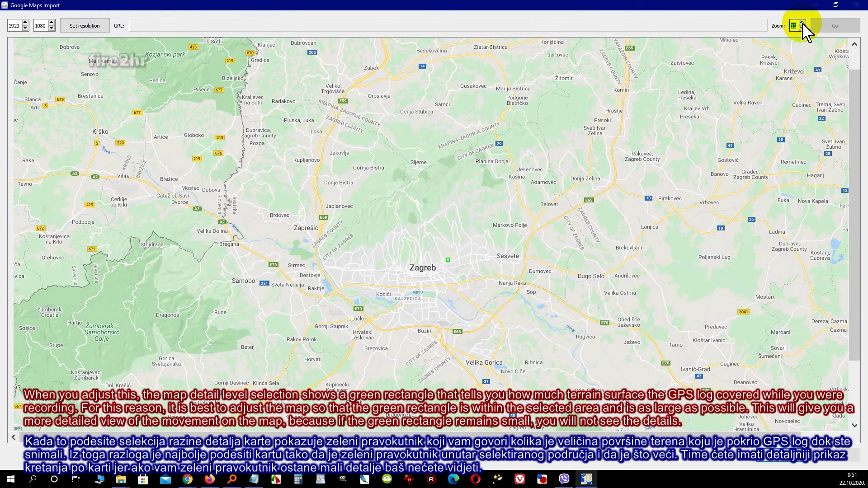
left_click(802, 23)
left_click(802, 23)
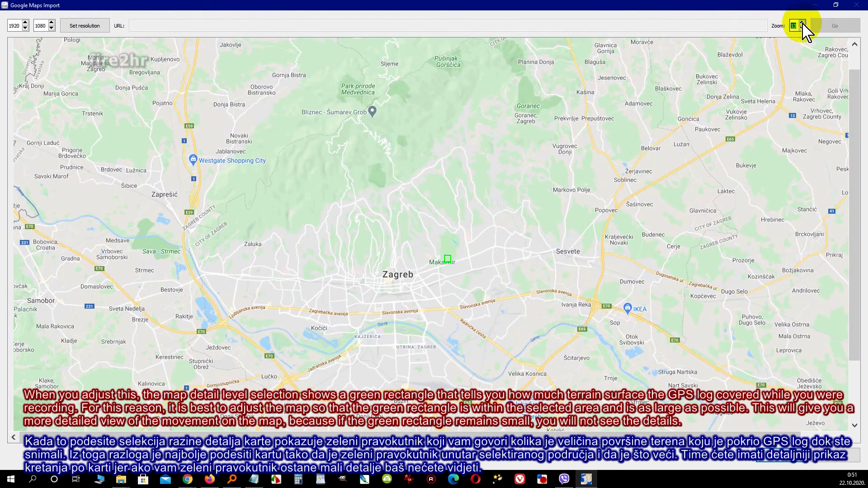
left_click(802, 23)
left_click(802, 23)
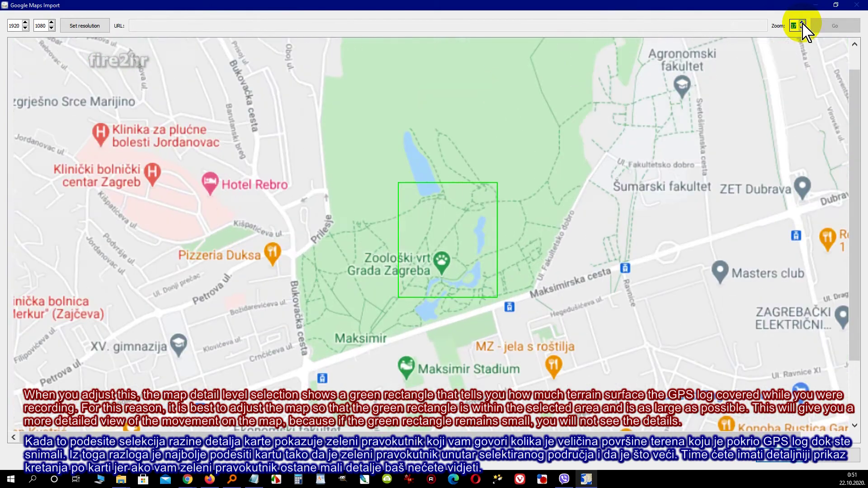
left_click(802, 23)
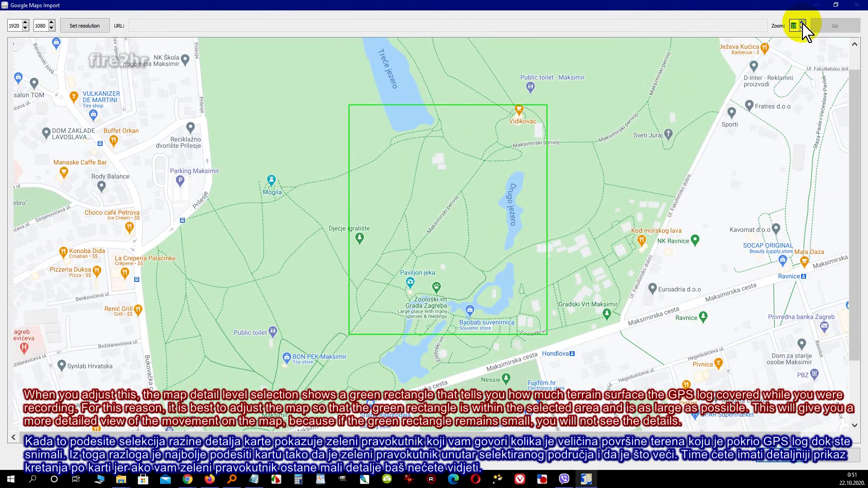
left_click(803, 23)
left_click_drag(771, 90, 700, 127)
left_click(802, 28)
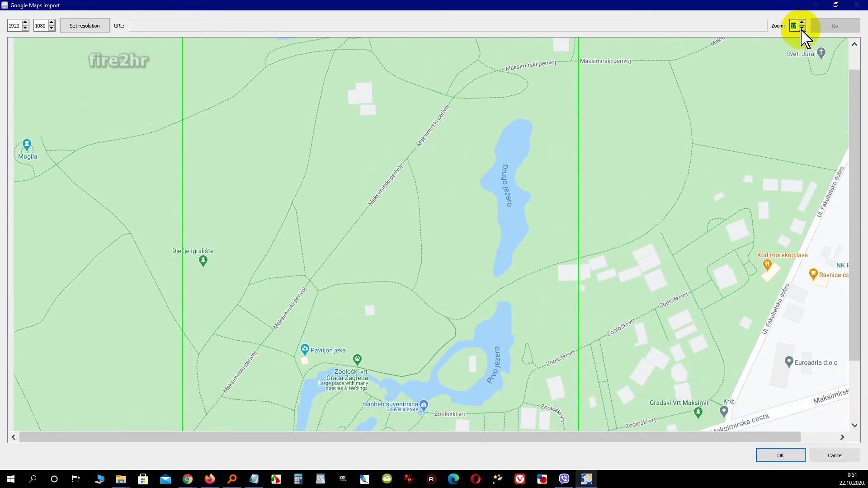
left_click_drag(650, 163, 644, 169)
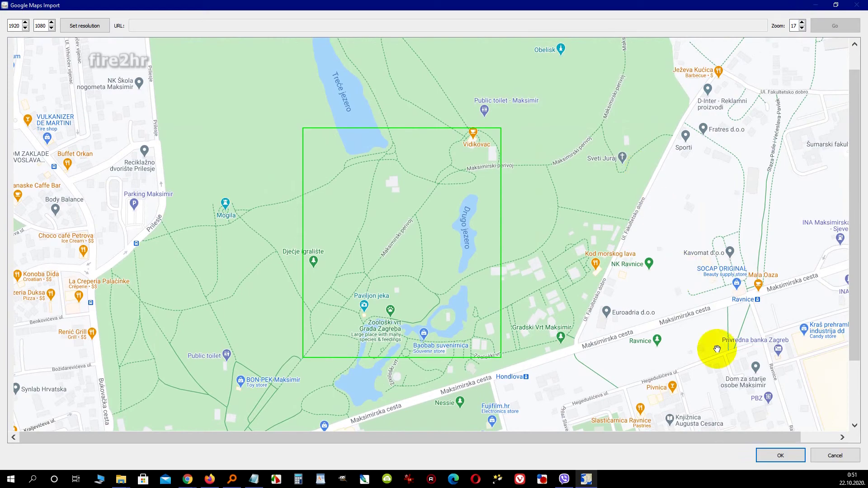
Accept the map area, save it as 2020-10-04_0029042.png in the GPX_GoPro_test_2020 folder, and play the route animation
left_click(777, 455)
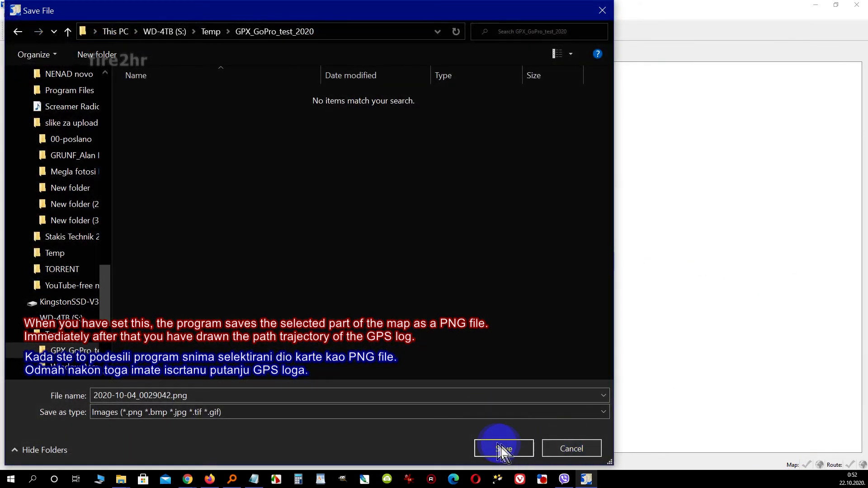
left_click(503, 449)
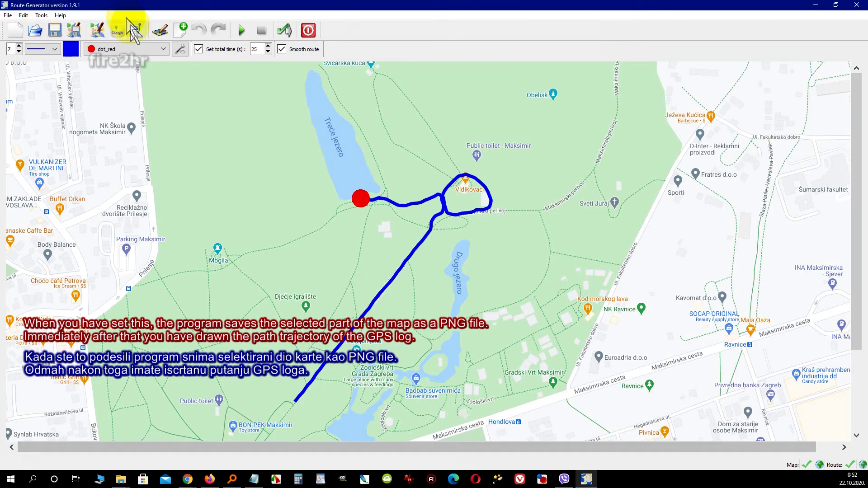
left_click(241, 30)
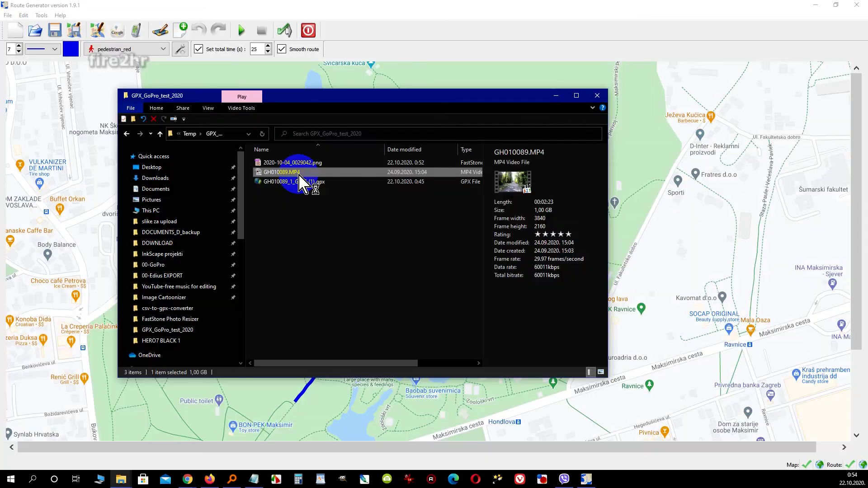
Play GH010089.MP4 from the GPX_GoPro_test_2020 folder to check the video's duration, and close the player
double_click(298, 174)
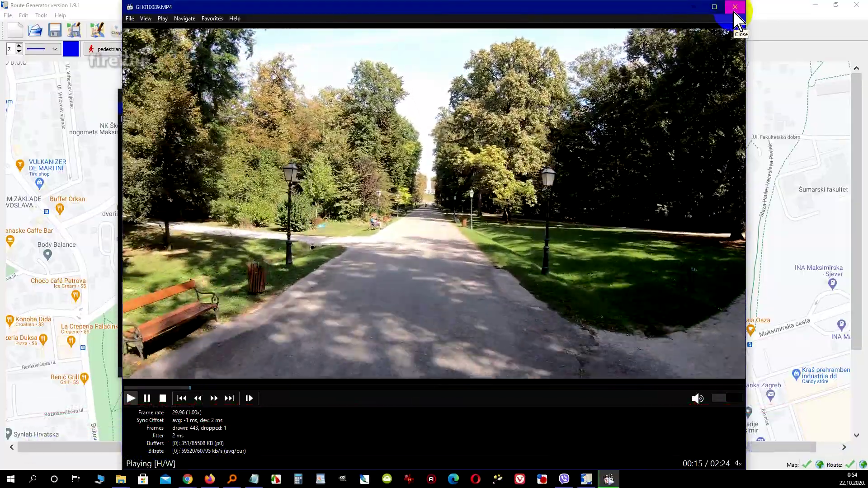
left_click(734, 12)
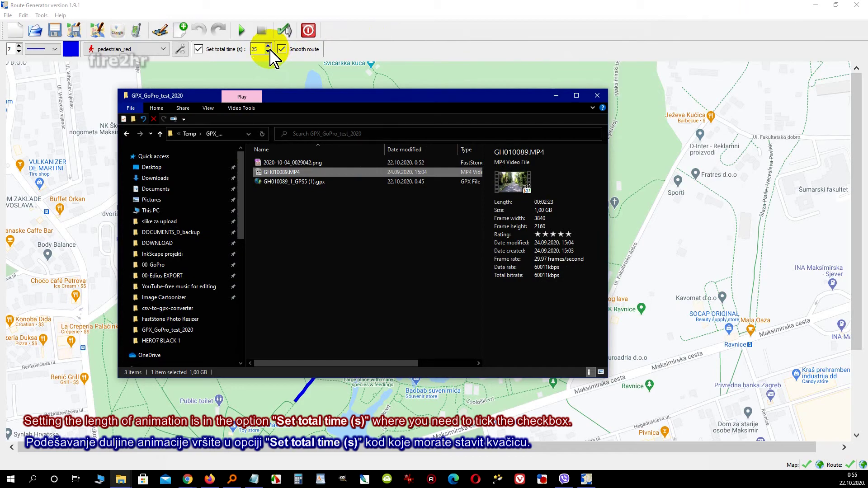
Set the total time of the route animation to 144 seconds and play the route
left_click(249, 49)
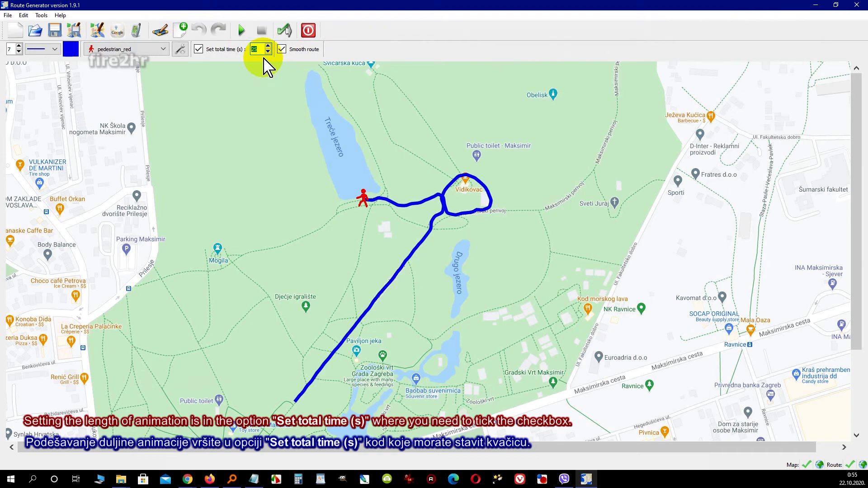
type("144")
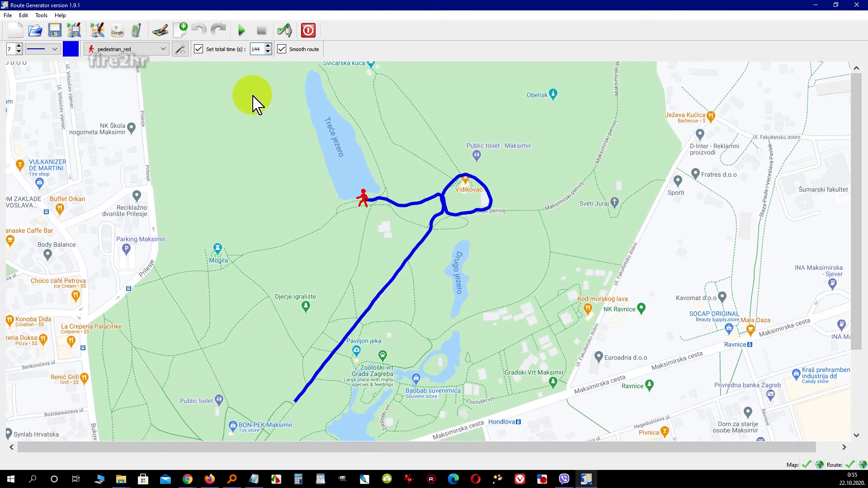
left_click(241, 32)
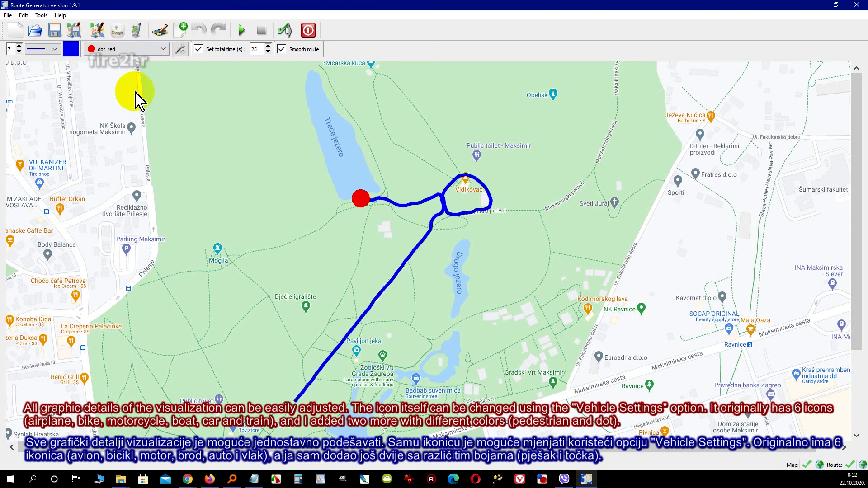
Select pedestrian_red as the route's icon in the Vehicle Settings
left_click(163, 49)
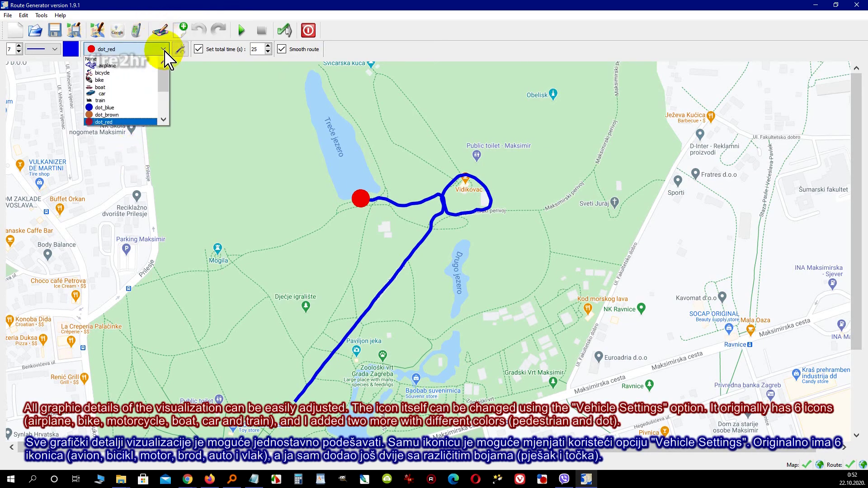
left_click(163, 49)
left_click(179, 49)
scroll(358, 306, "down", 3)
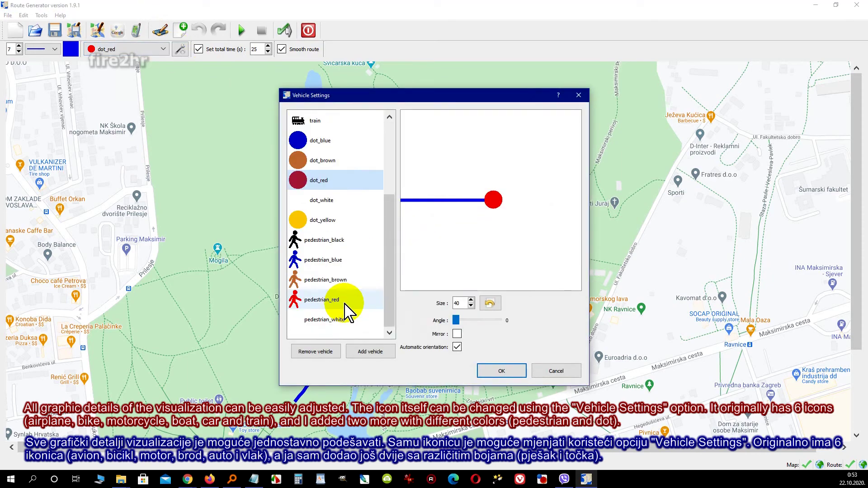
left_click(324, 301)
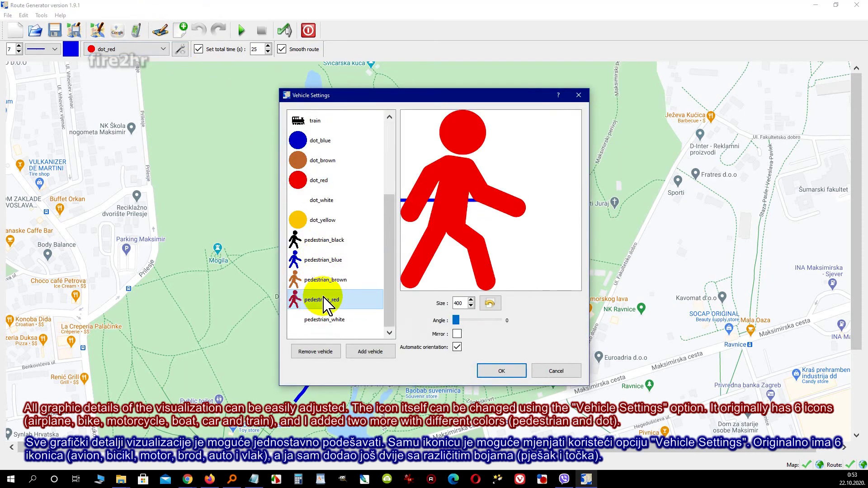
Reduce the size of the pedestrian icon, align it with the end of the route line, apply it and play the route
left_click(471, 306)
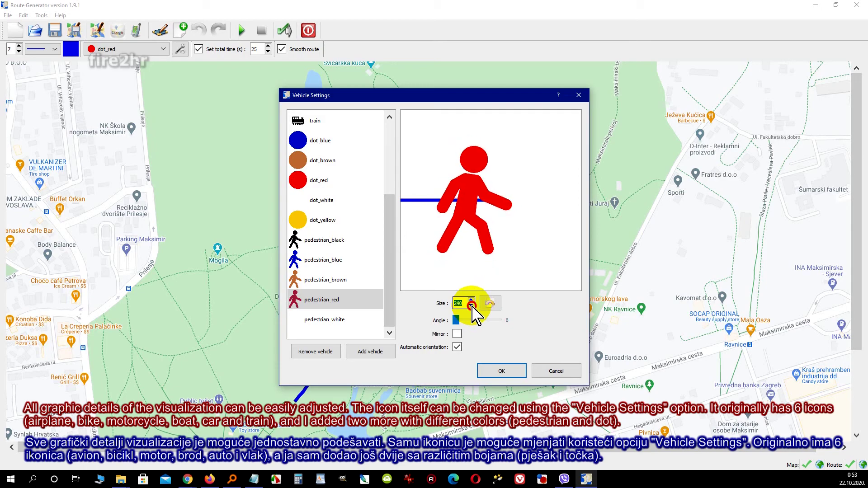
left_click_drag(474, 199, 486, 205)
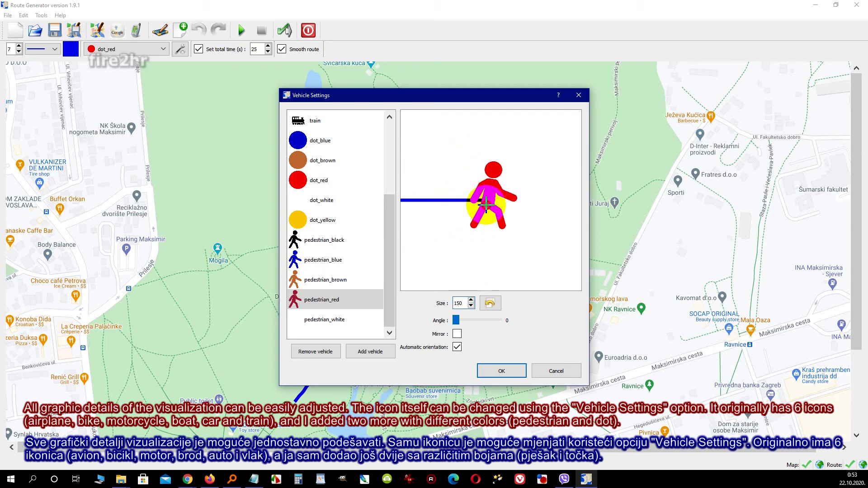
left_click(471, 305)
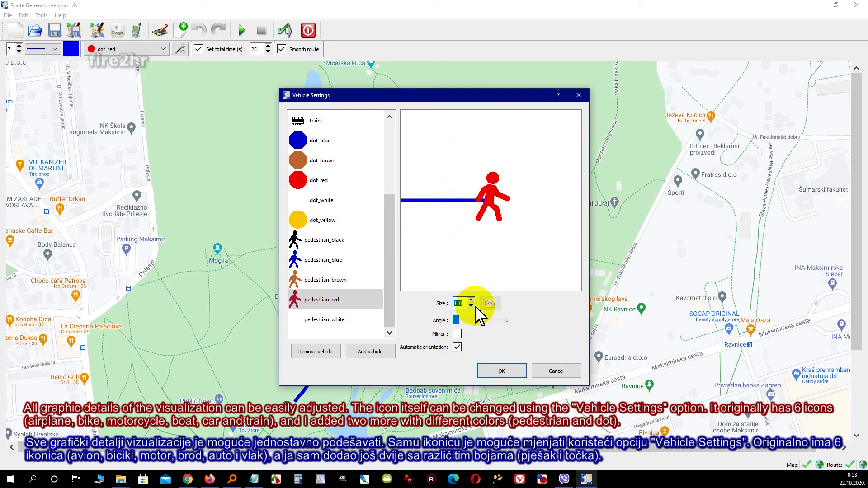
left_click(471, 306)
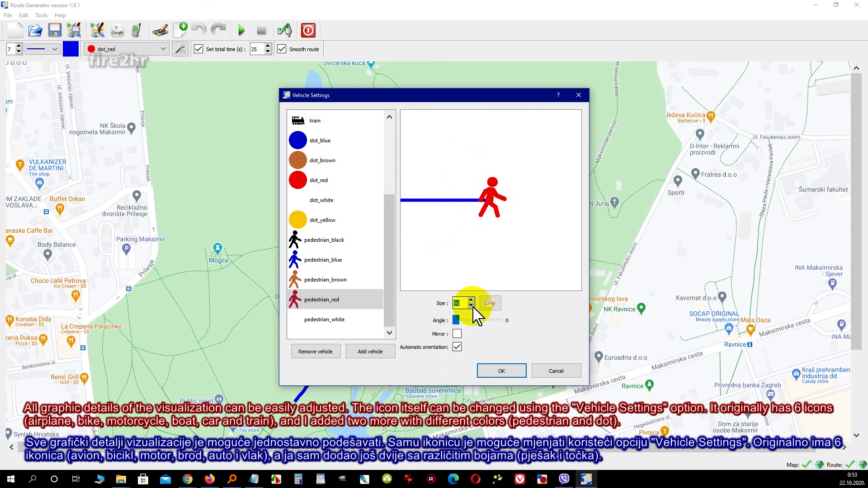
left_click(497, 371)
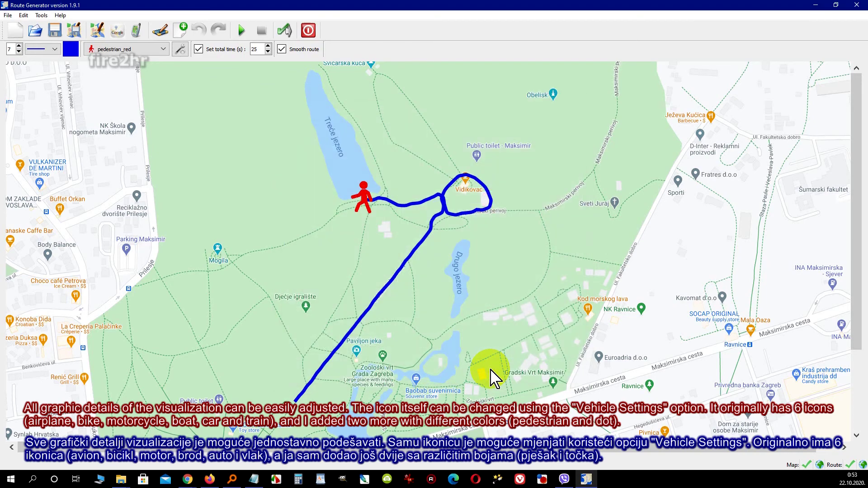
left_click(241, 30)
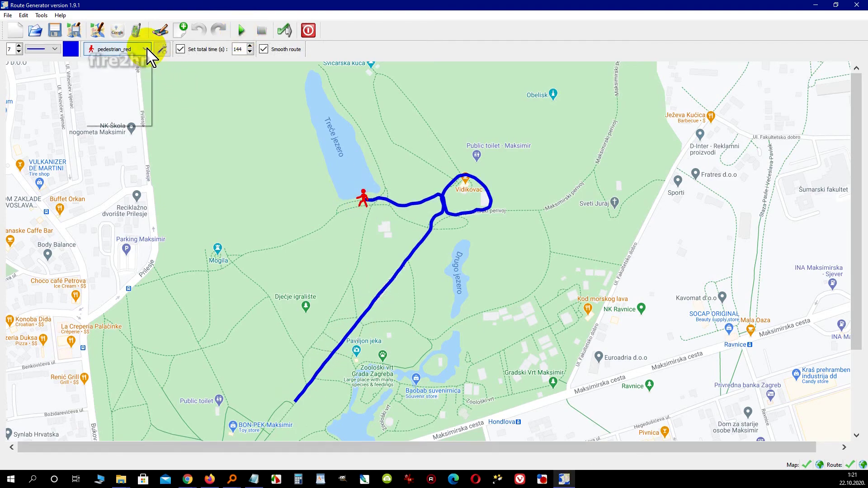
Change the route's vehicle to dot_red, set its size to 20, and play the route animation
left_click(146, 51)
left_click(122, 84)
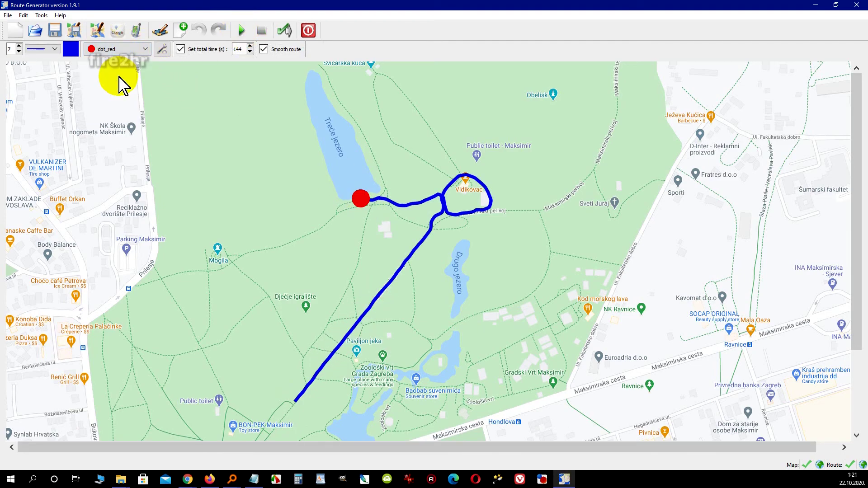
left_click(162, 49)
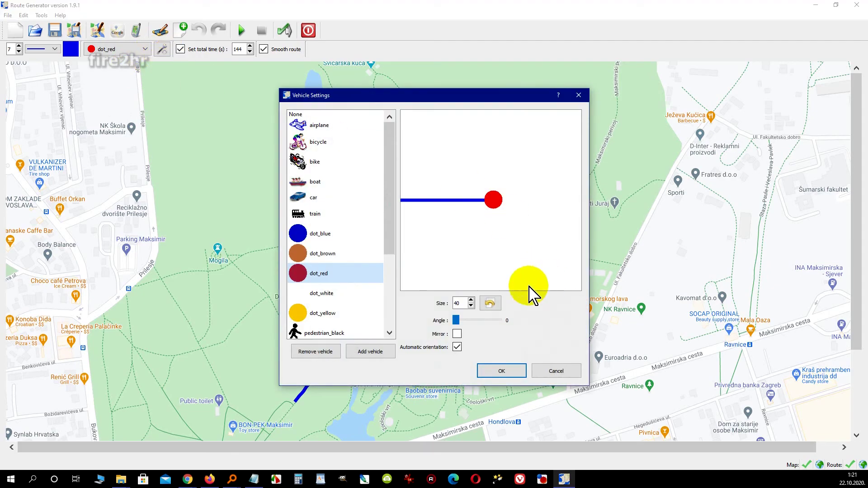
left_click(471, 307)
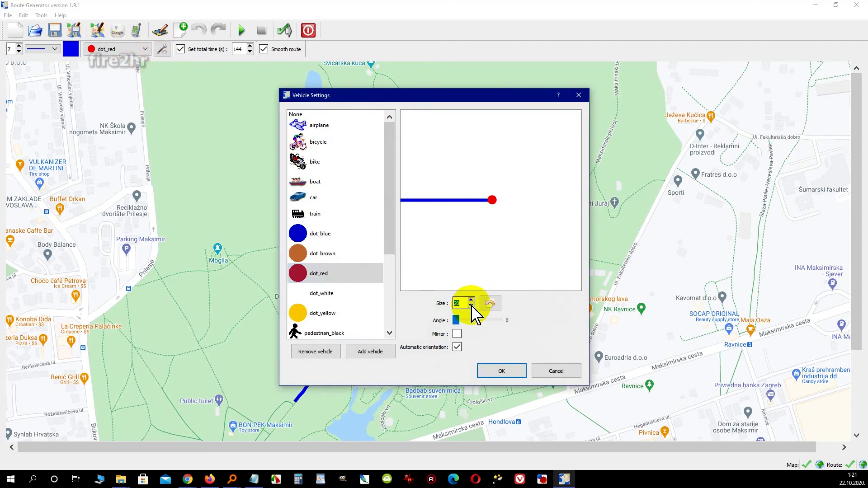
left_click(494, 371)
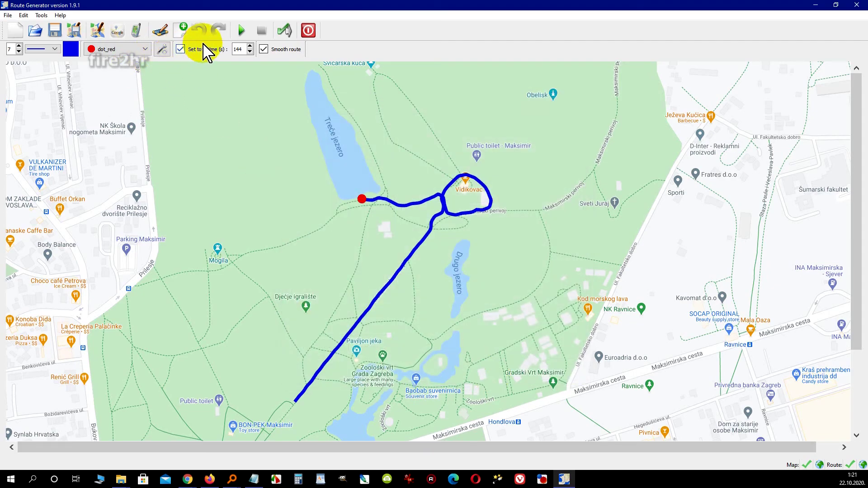
left_click(247, 30)
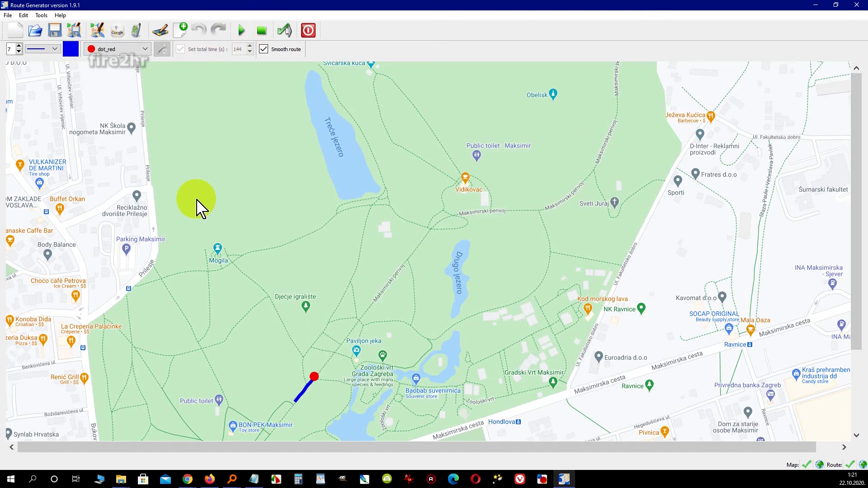
Stop the route playback and try the dotted, dashed and dash-dot line styles on the route trace
left_click(259, 32)
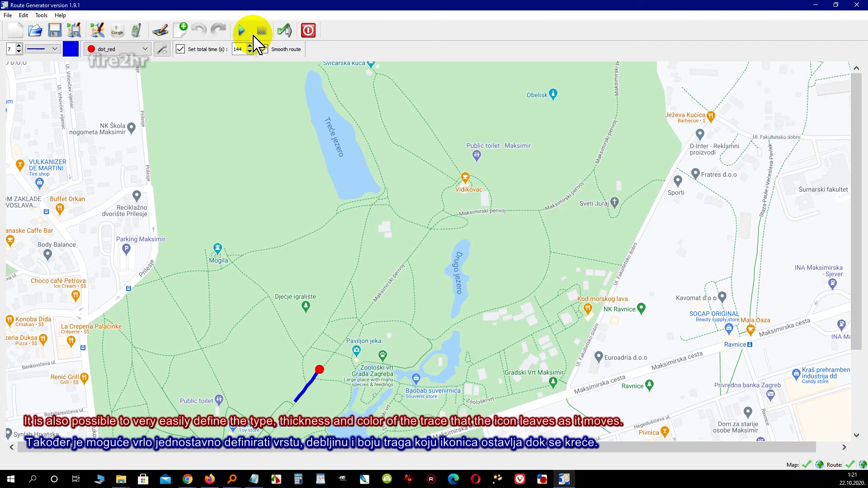
left_click(54, 49)
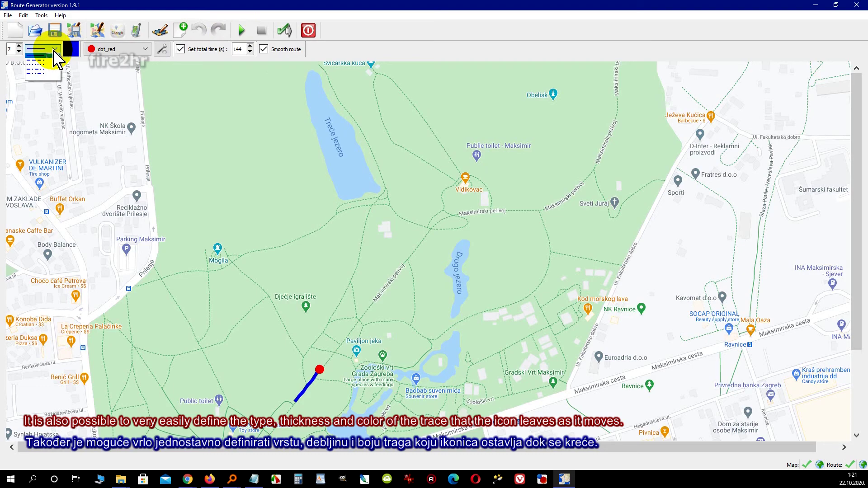
left_click(55, 60)
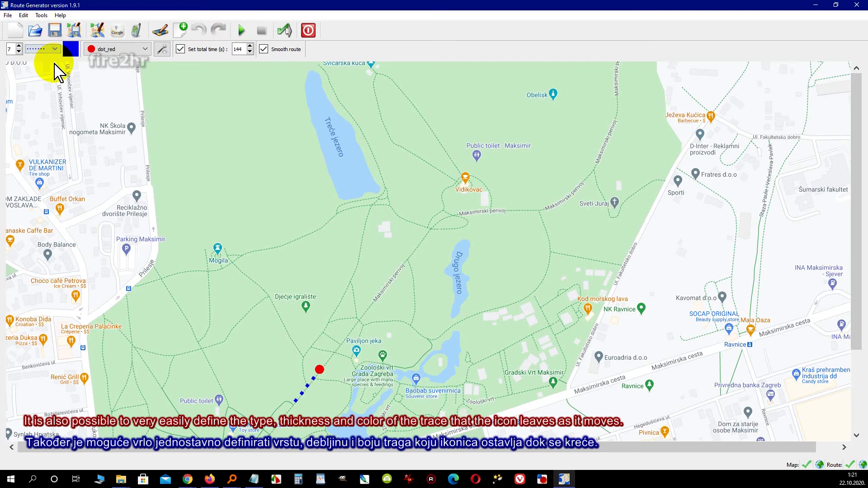
left_click(56, 48)
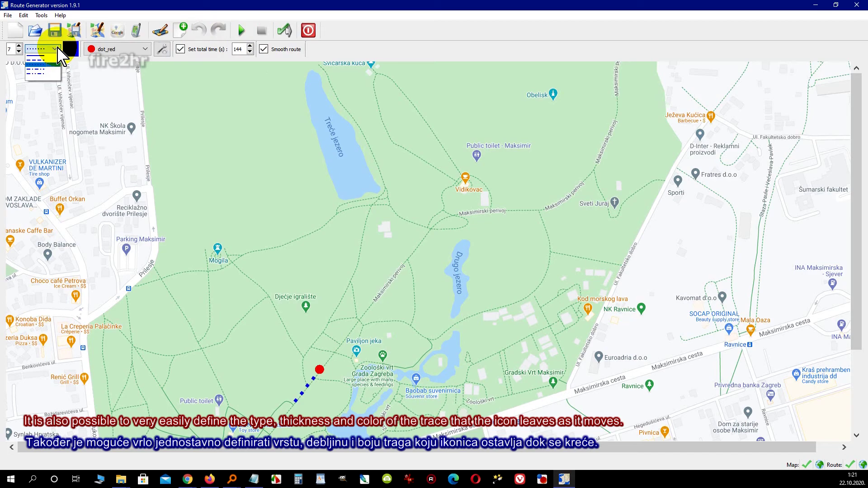
left_click(53, 62)
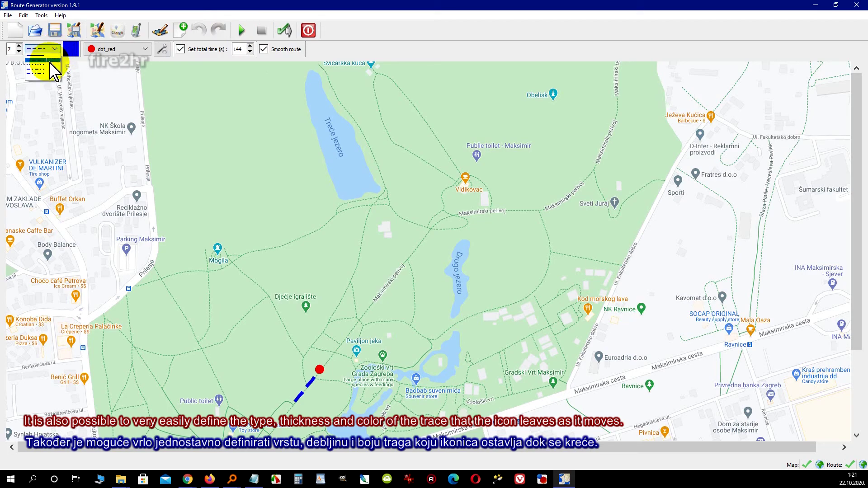
left_click(53, 75)
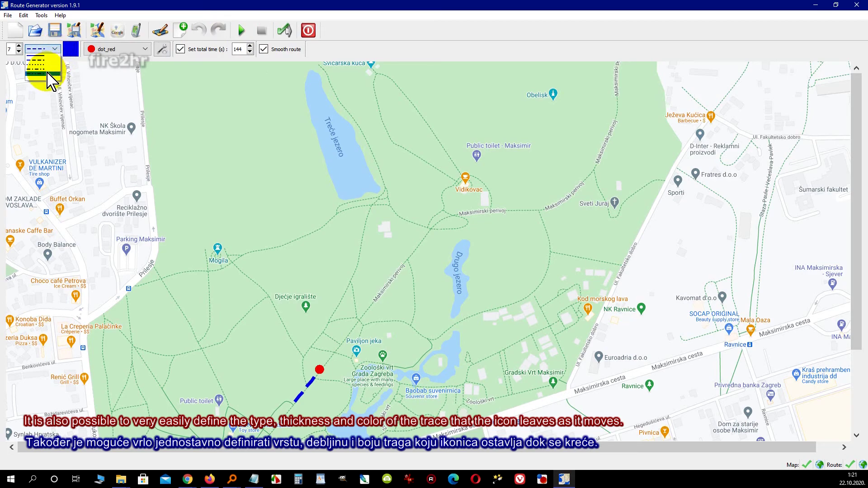
Give the route trace a solid line style, reduce its thickness to 4 and play the route
left_click(54, 49)
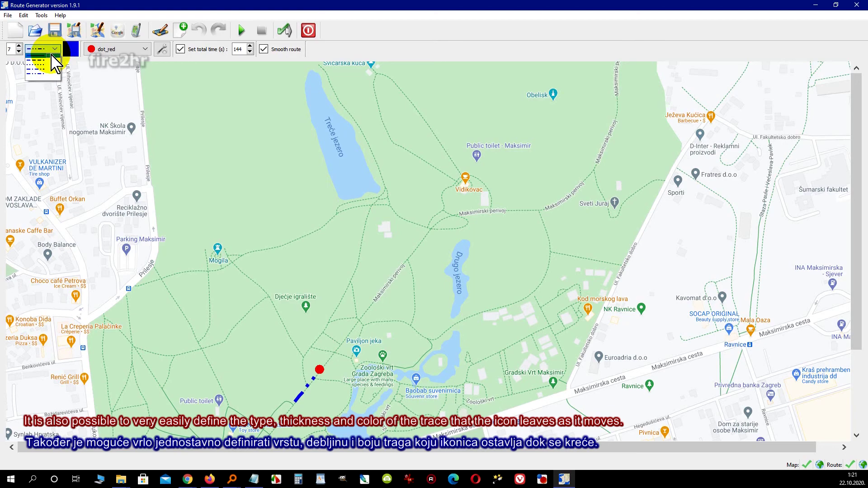
left_click(53, 54)
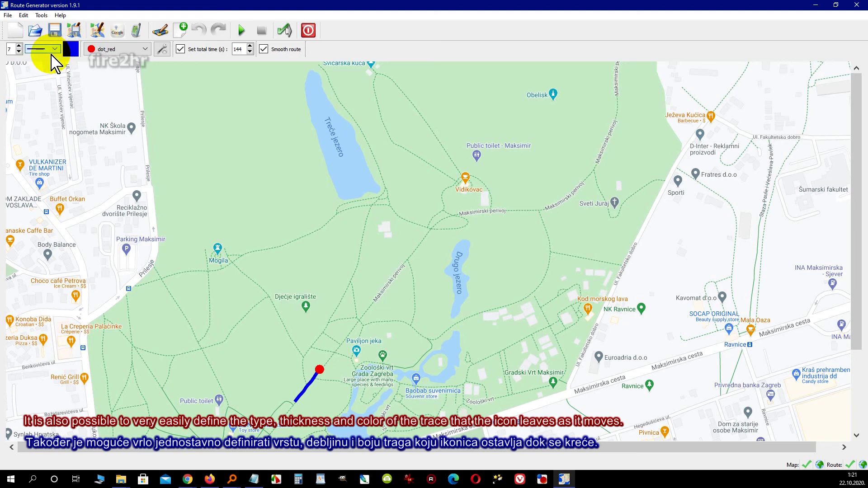
left_click(19, 51)
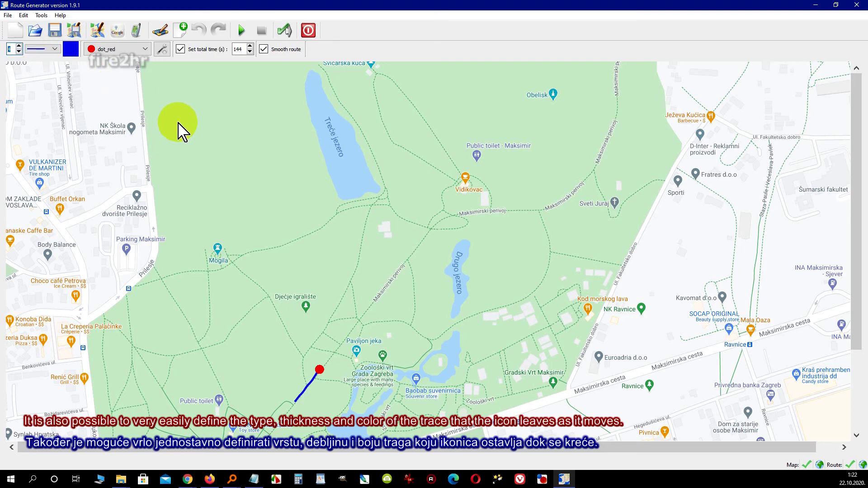
left_click(241, 31)
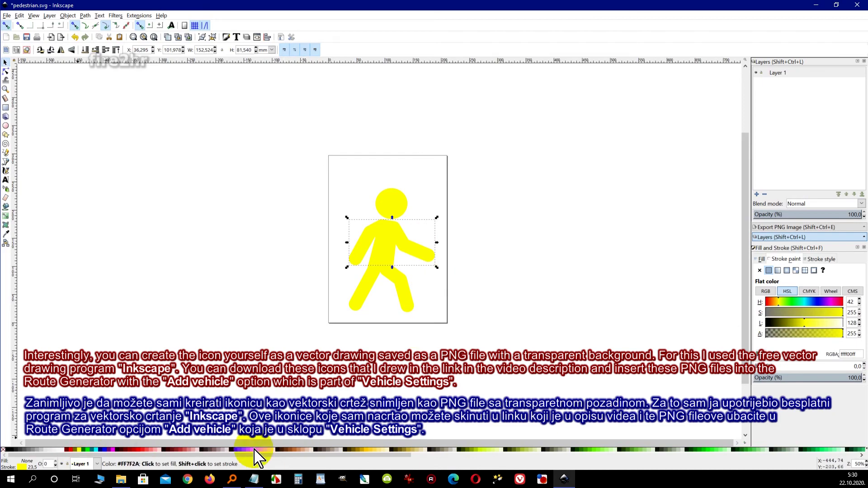
In Inkscape, set pedestrian_black.png in the InkScape projekti folder as the PNG export file for the pedestrian drawing
key("shift+ctrl+e")
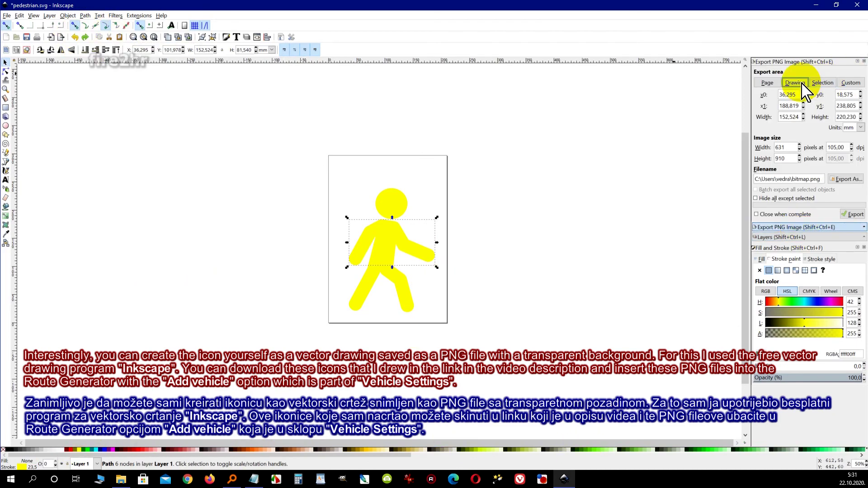
left_click(845, 179)
left_click(46, 116)
double_click(132, 151)
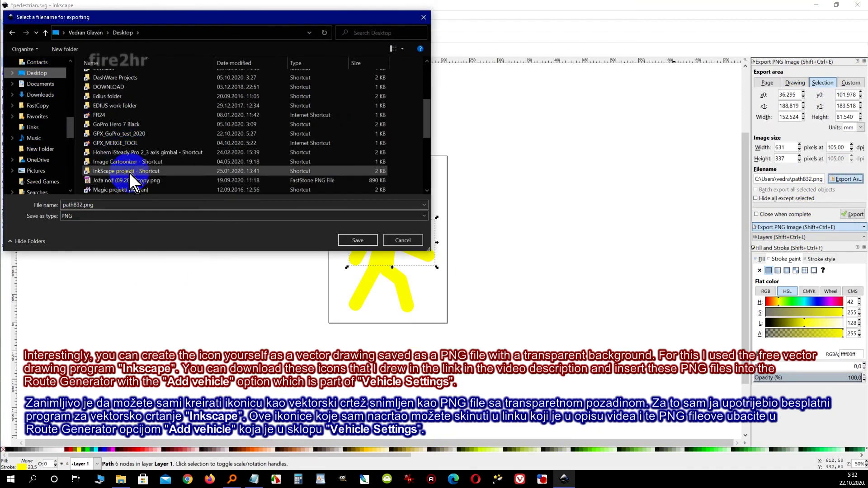
double_click(155, 170)
left_click(300, 162)
left_click(356, 240)
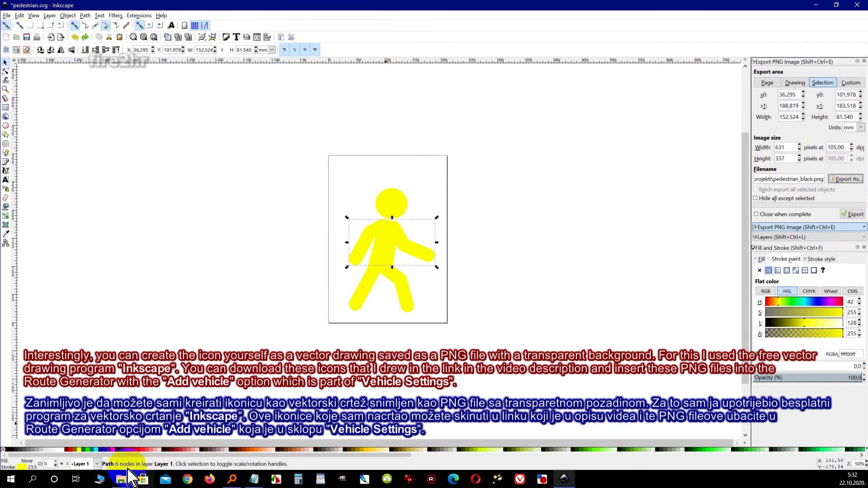
Fit the black pedestrian's page in view and rename its PNG export file, with the whole drawing as export area
key("d")
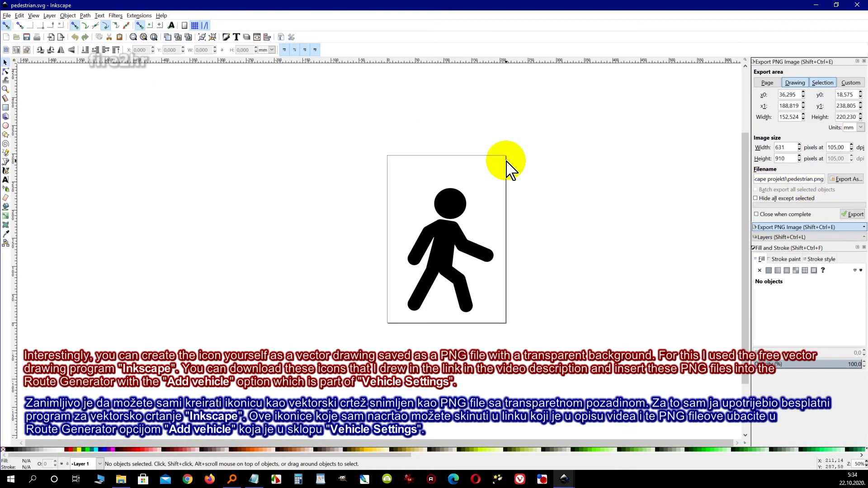
right_click(447, 200)
key("Escape")
key("5")
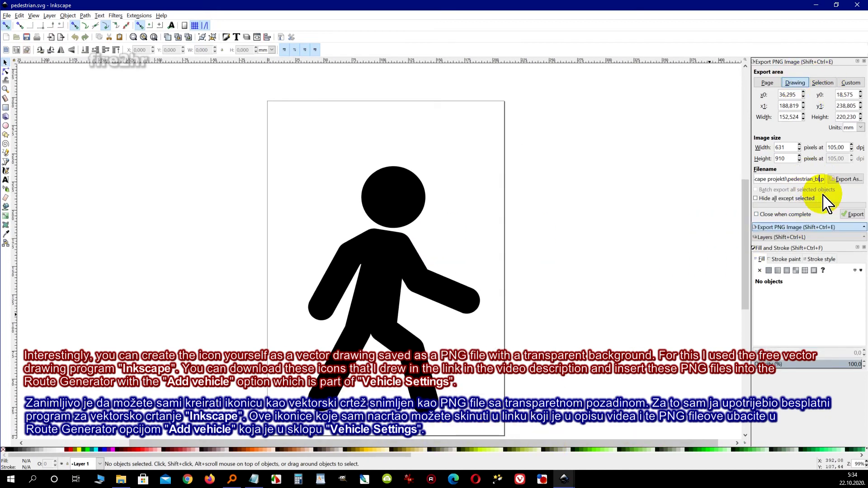
left_click(120, 480)
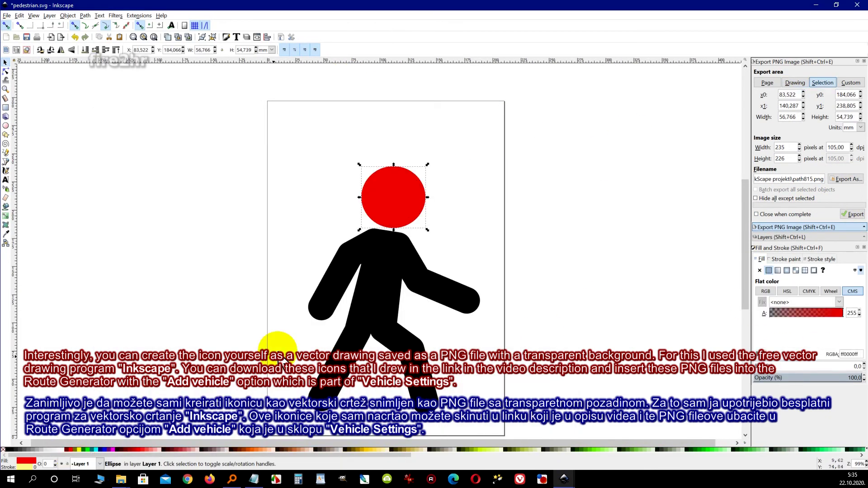
Recolor the pedestrian's body red by sampling the color of its red head
key("d")
left_click(407, 204)
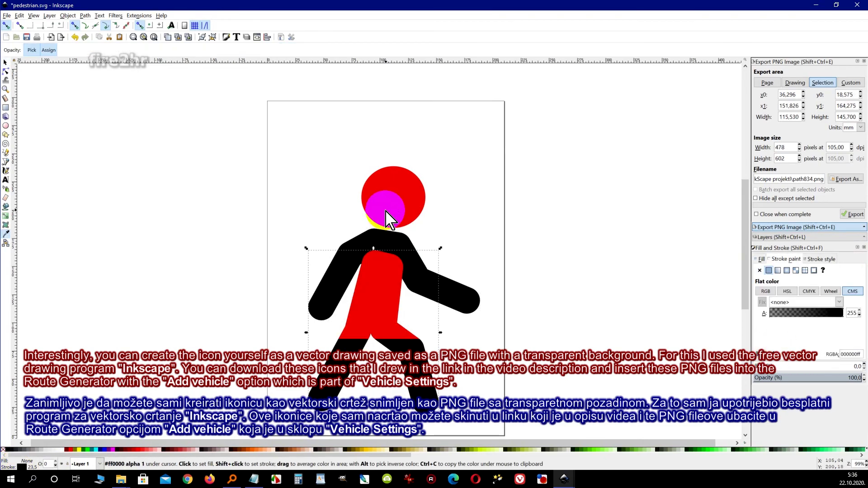
left_click(418, 205)
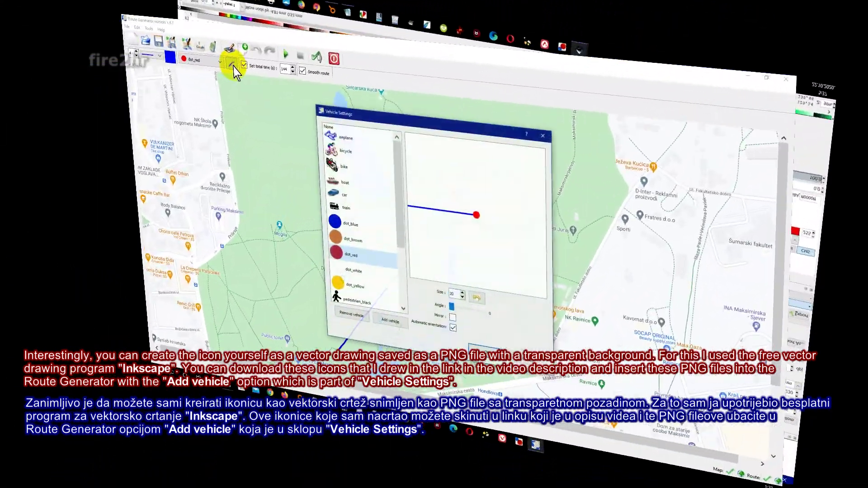
In Route Generator's Vehicle Settings, add dot_black.png from the Pictures folder as a custom vehicle
scroll(389, 271, "down", 3)
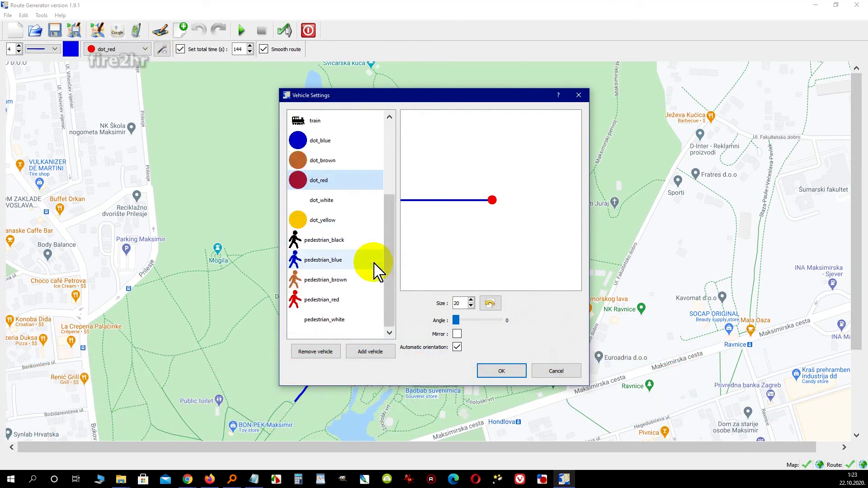
left_click(357, 357)
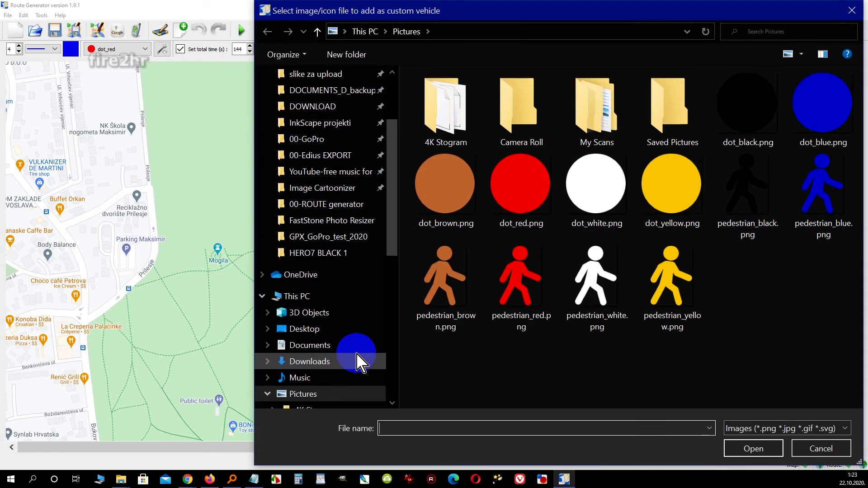
left_click(736, 136)
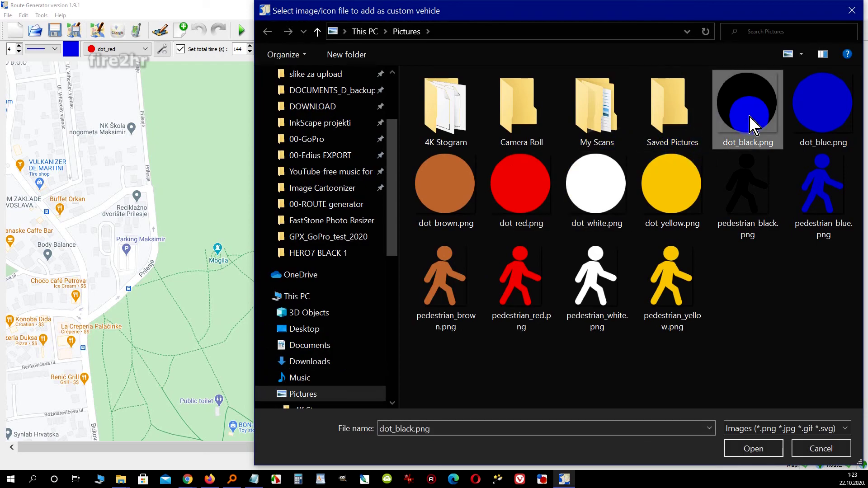
left_click(754, 449)
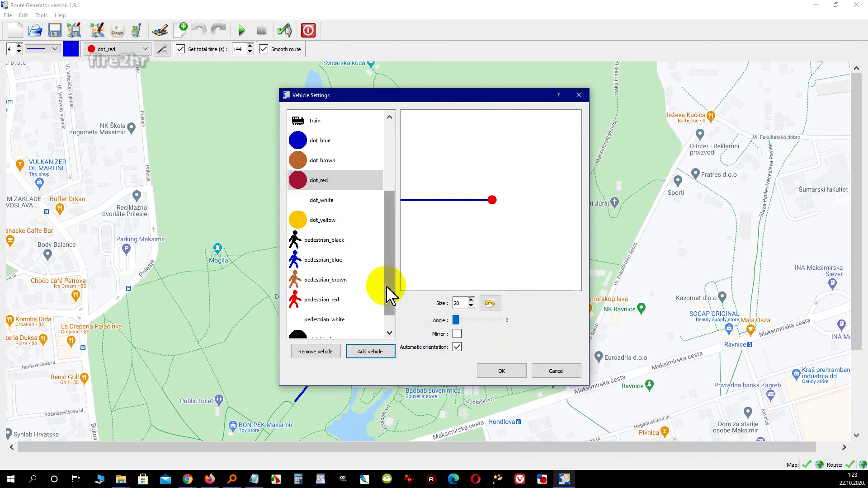
Select dot_black as the route's vehicle, reduce its size to 20 and apply the settings
left_click_drag(387, 296, 388, 316)
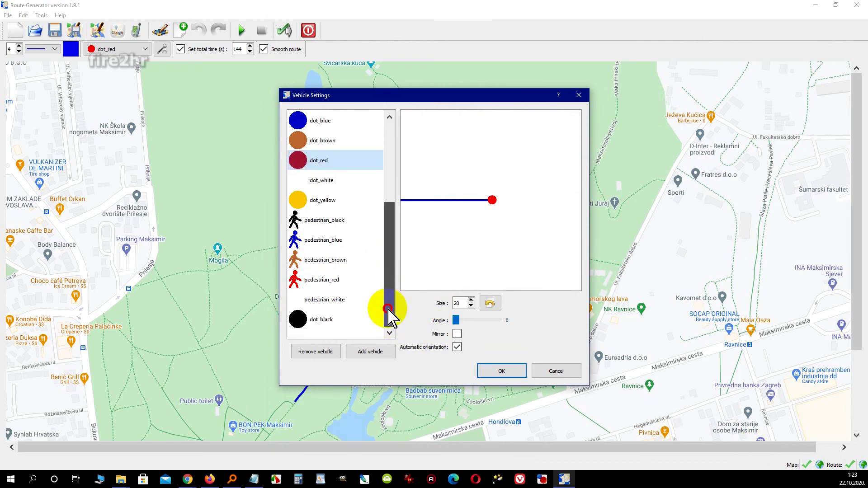
left_click(332, 319)
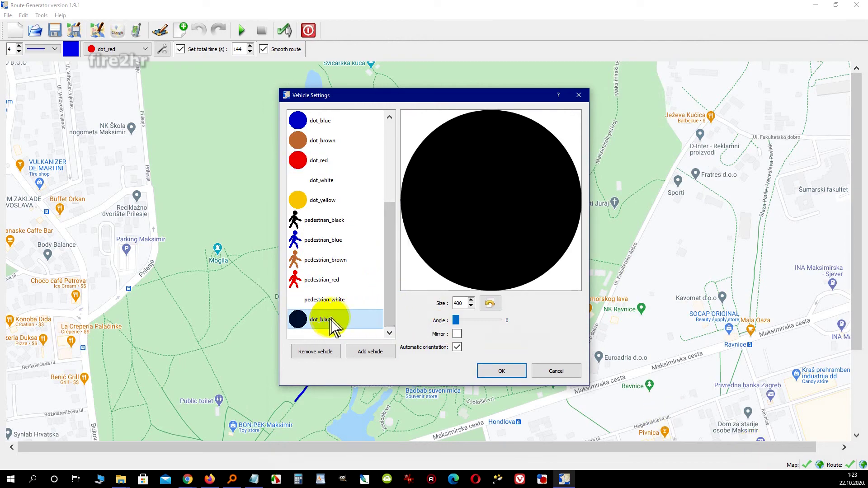
left_click(470, 305)
left_click(470, 306)
left_click(471, 306)
left_click(471, 305)
left_click(471, 305)
left_click(471, 305)
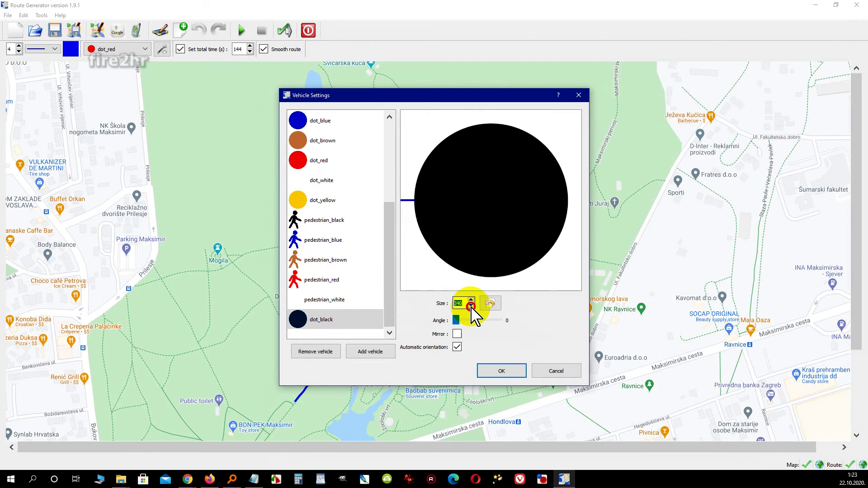
left_click(471, 305)
left_click(471, 305)
left_click(470, 305)
left_click(470, 305)
left_click(471, 305)
left_click(470, 305)
left_click(471, 305)
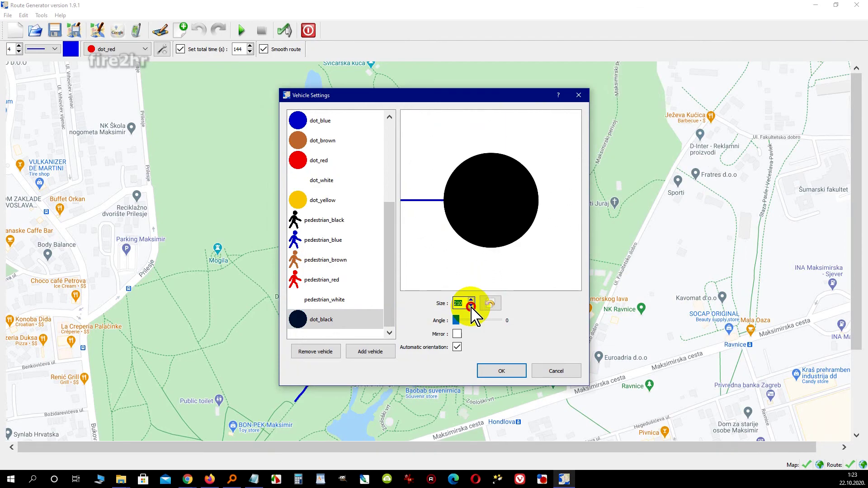
left_click(470, 305)
left_click(470, 305)
left_click(471, 306)
left_click(470, 306)
left_click(470, 306)
left_click(470, 306)
left_click(470, 306)
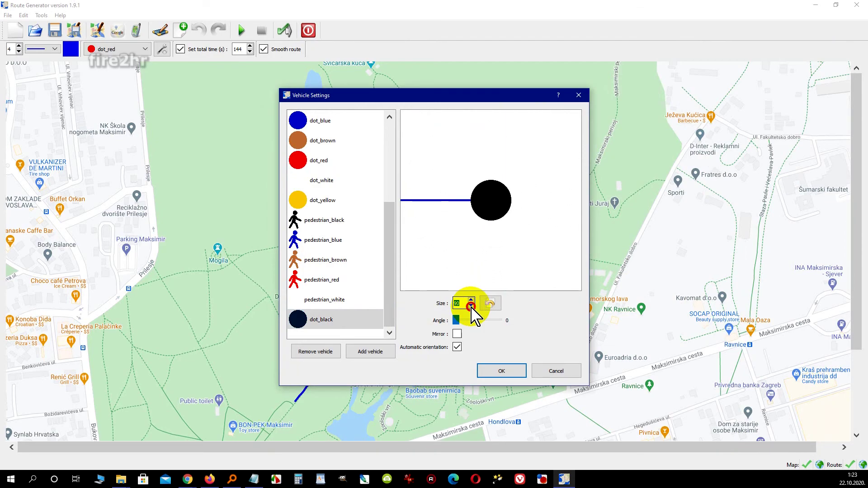
left_click(471, 306)
left_click(471, 305)
left_click(471, 306)
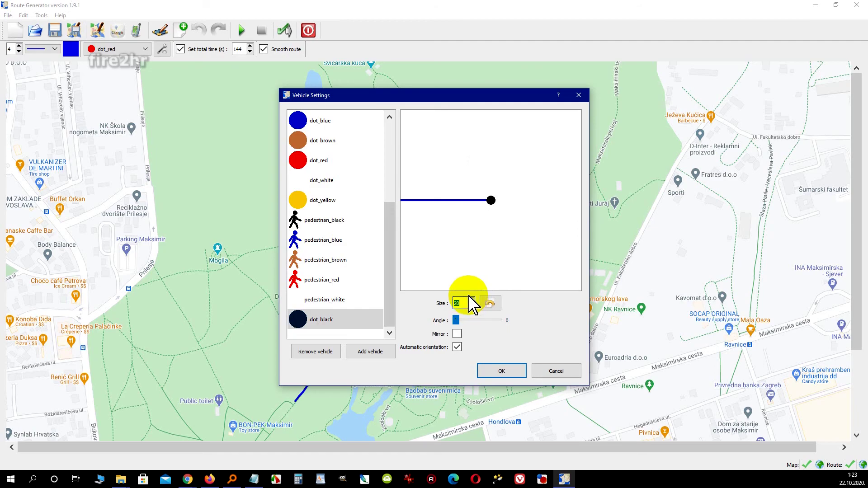
left_click(494, 372)
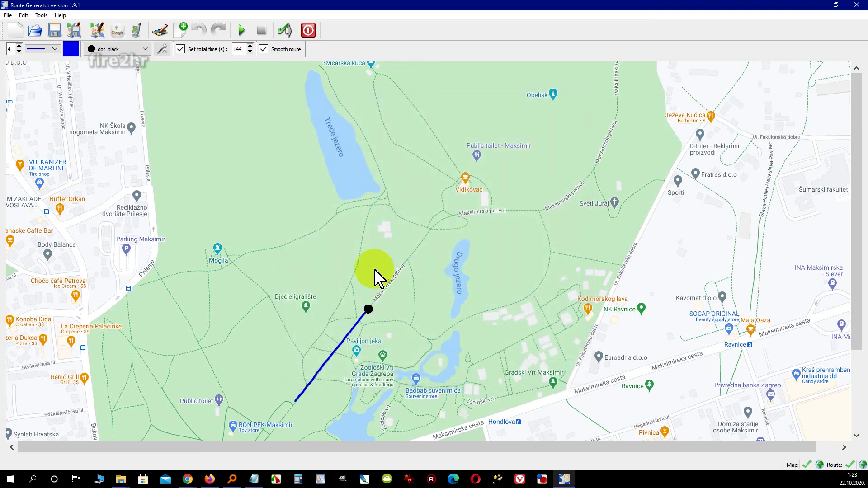
Change the route trace color to red and play the route
left_click(70, 48)
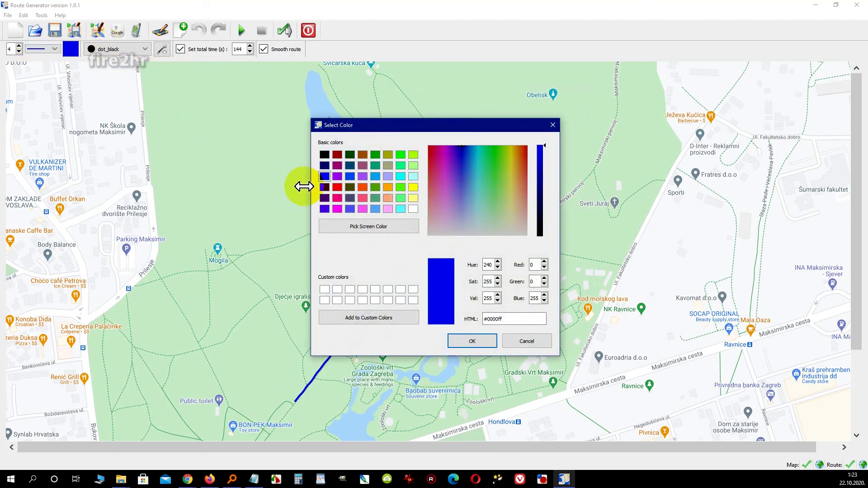
left_click(337, 188)
left_click(474, 341)
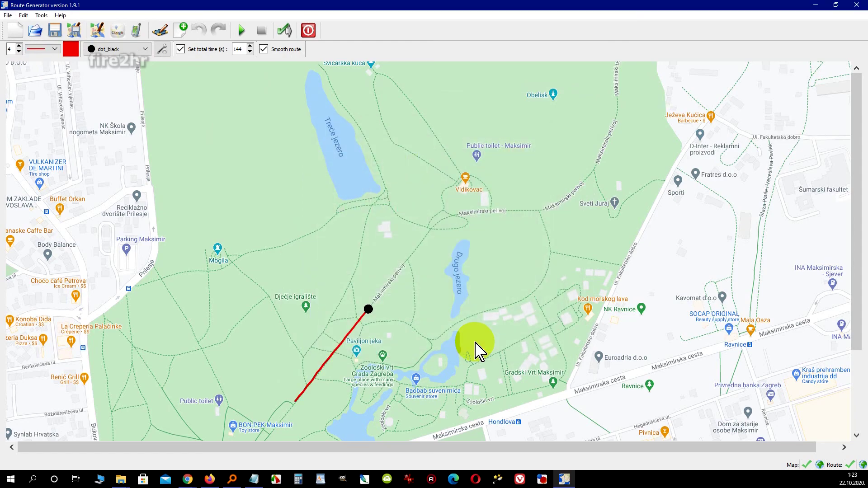
left_click(241, 32)
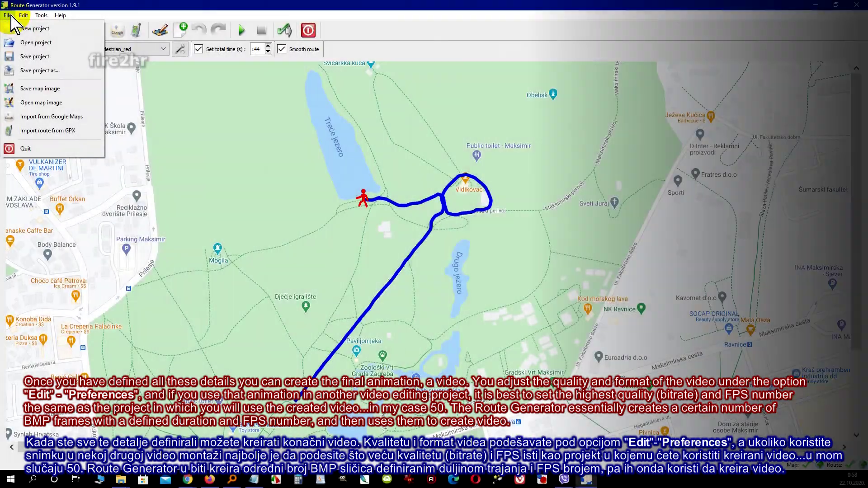
Open the preferences and examine the movie's output file types, codecs and FPS and the advanced route generation settings
mouse_move(24, 15)
left_click(39, 58)
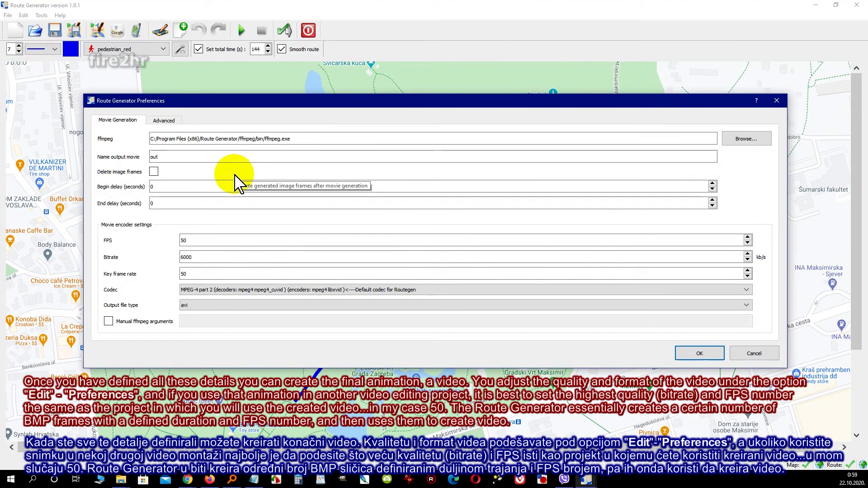
left_click(746, 306)
left_click(751, 304)
left_click(744, 290)
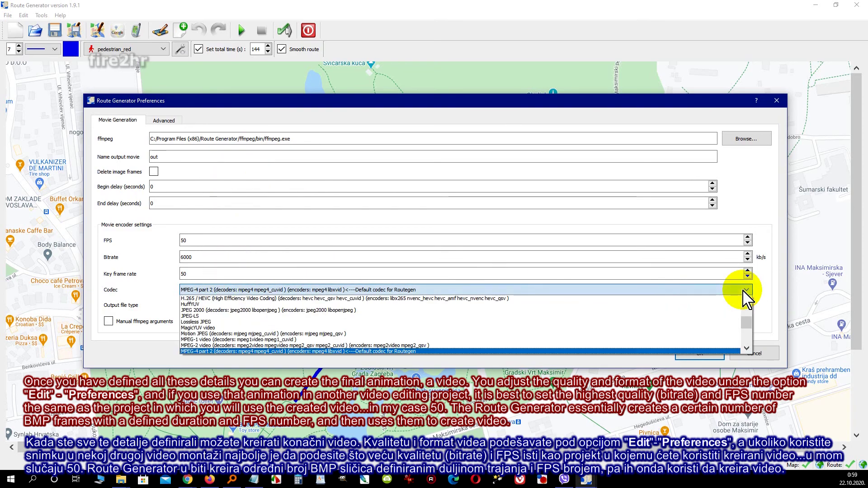
left_click(743, 291)
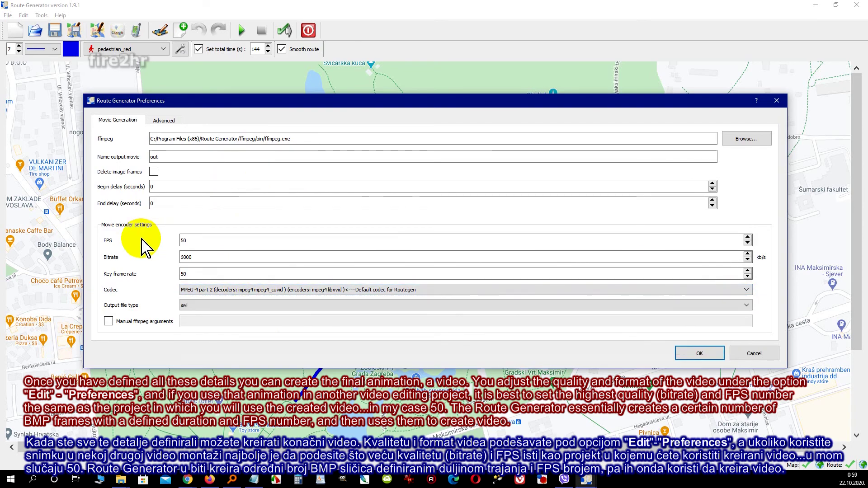
left_click(192, 242)
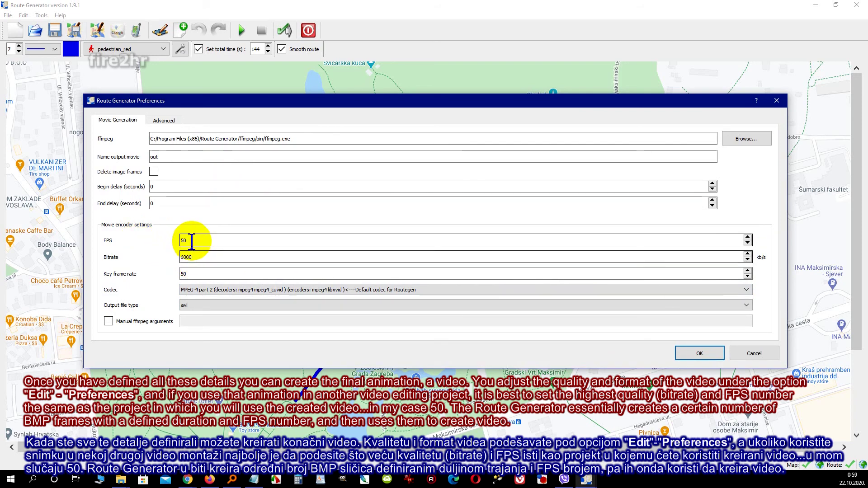
left_click(170, 120)
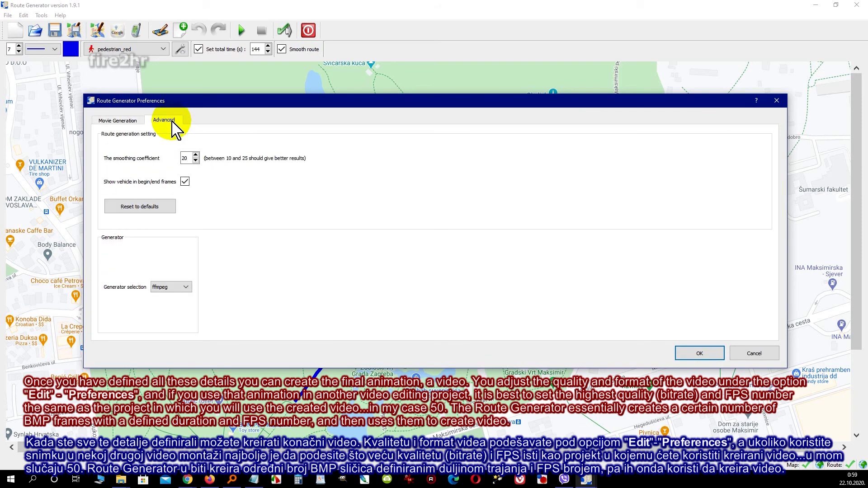
left_click(135, 120)
Set the movie encoder's bitrate to 8000 kb/s
left_click(199, 257)
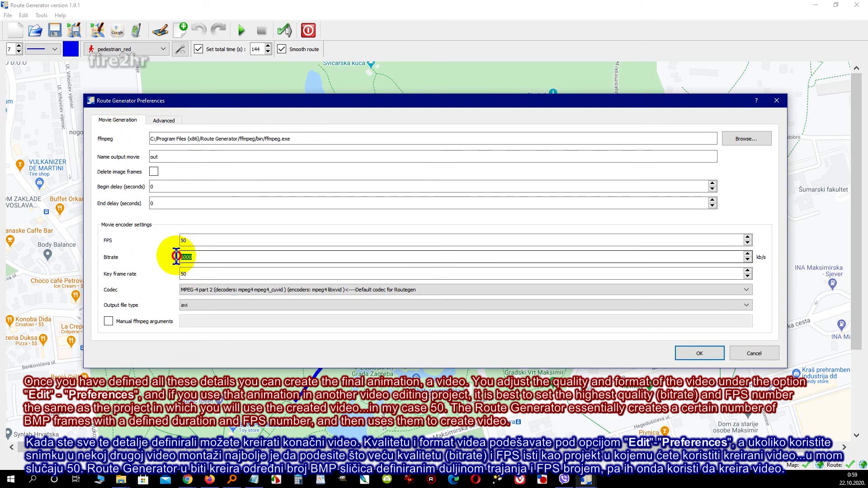
double_click(188, 257)
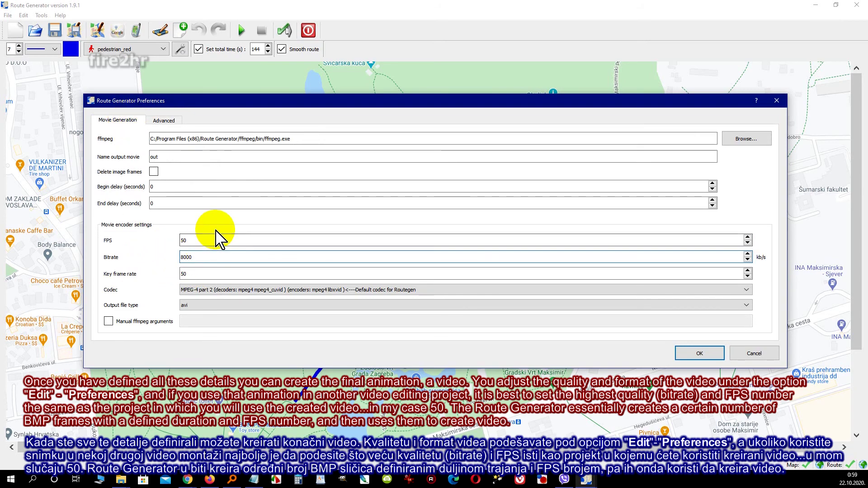